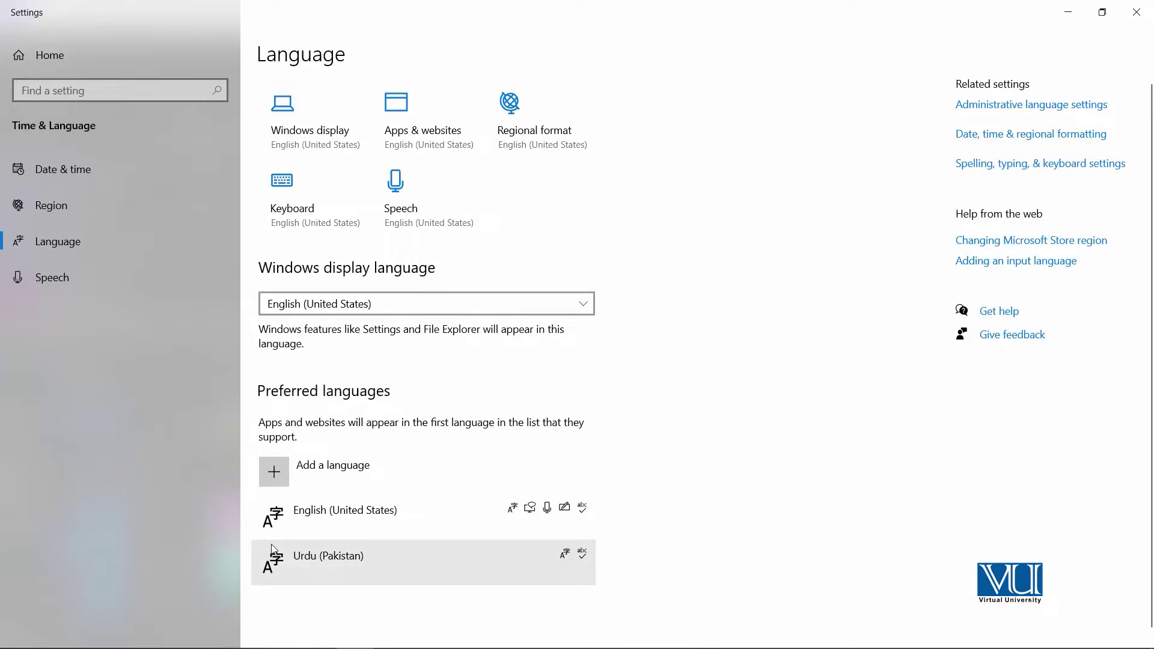
# Browse the languages available to install, search them for "urdu", and close the list without adding one
pyautogui.click(277, 469)
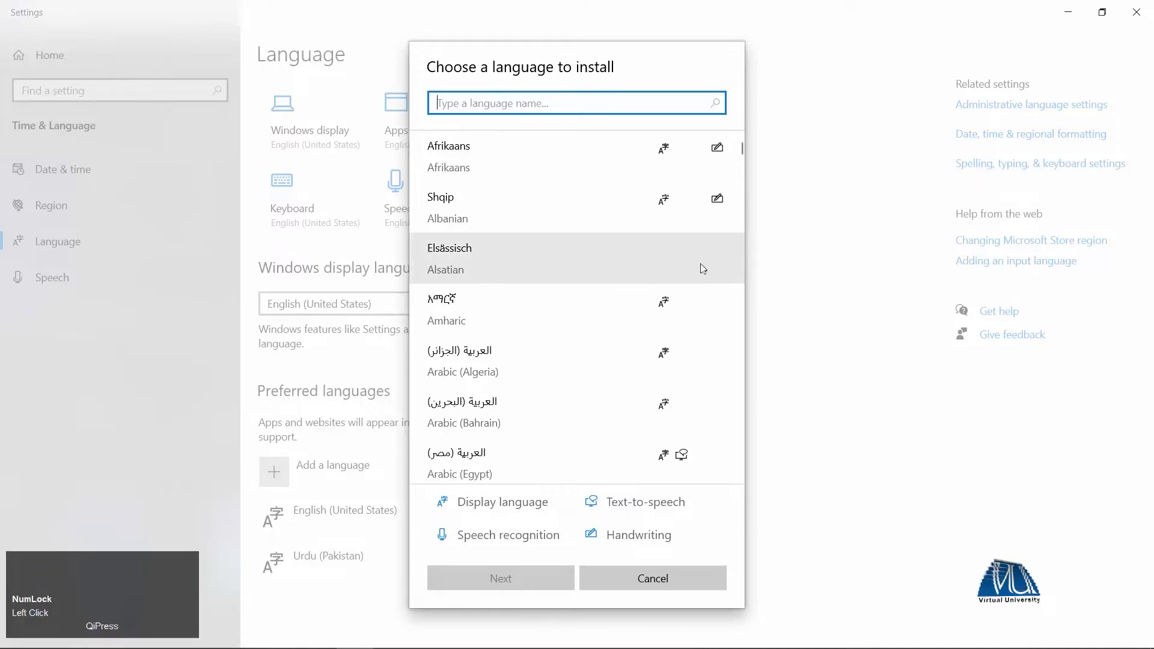
pyautogui.scroll(-8, 652, 313)
pyautogui.scroll(-3, 652, 314)
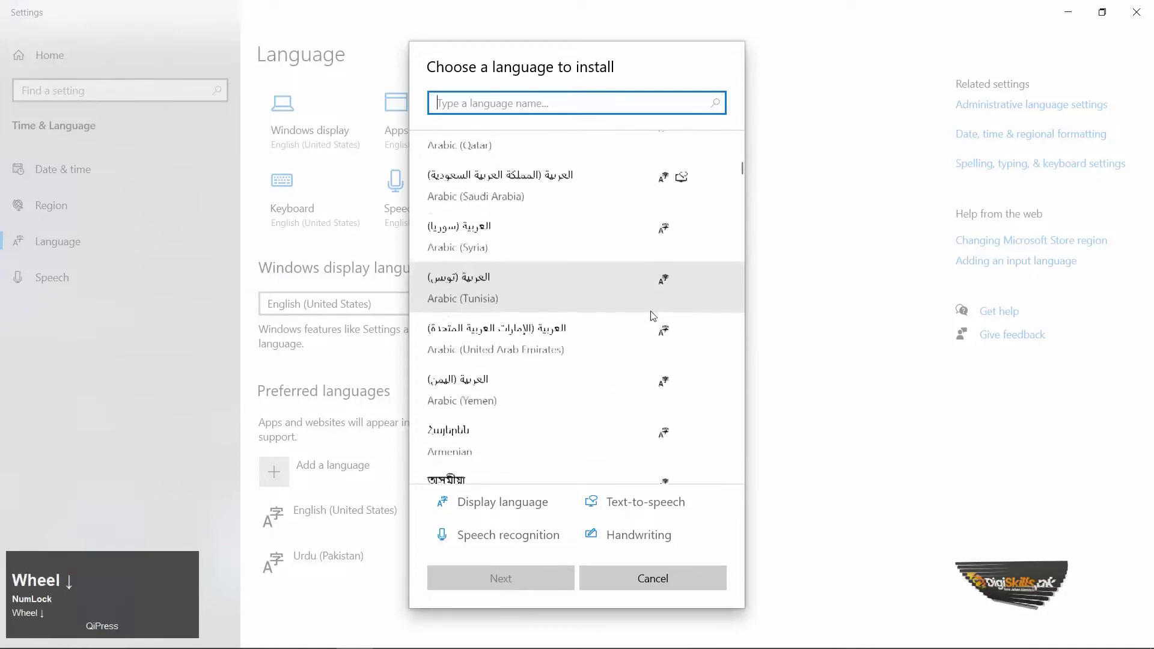
pyautogui.scroll(-2, 646, 297)
pyautogui.scroll(-10, 647, 298)
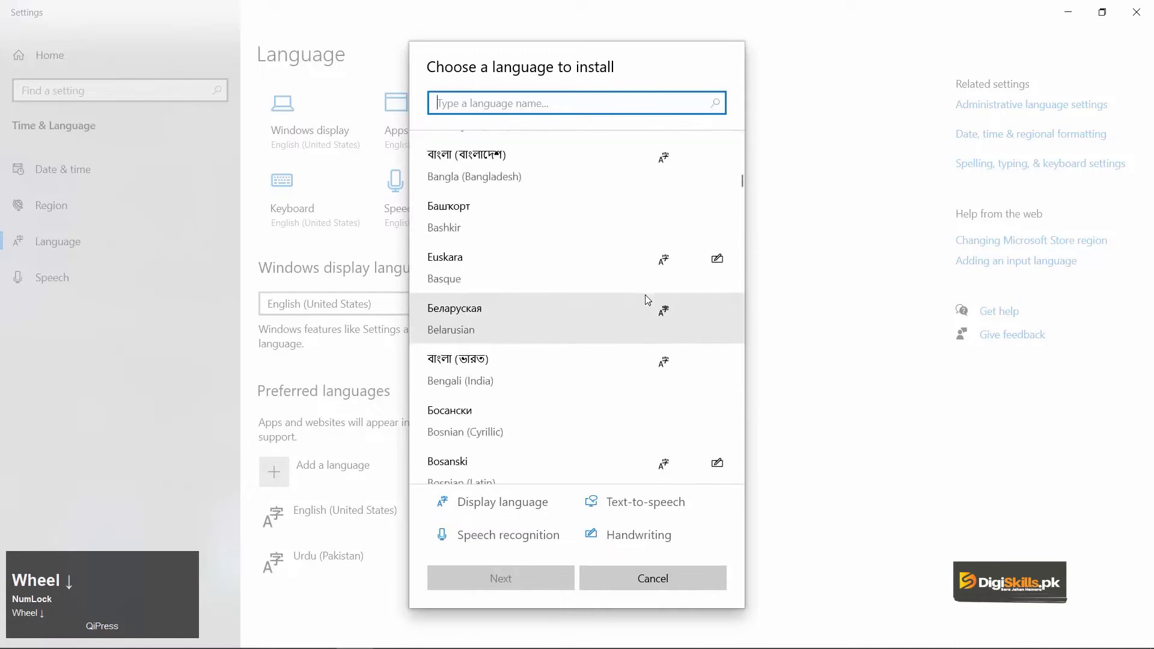
pyautogui.scroll(-3, 645, 299)
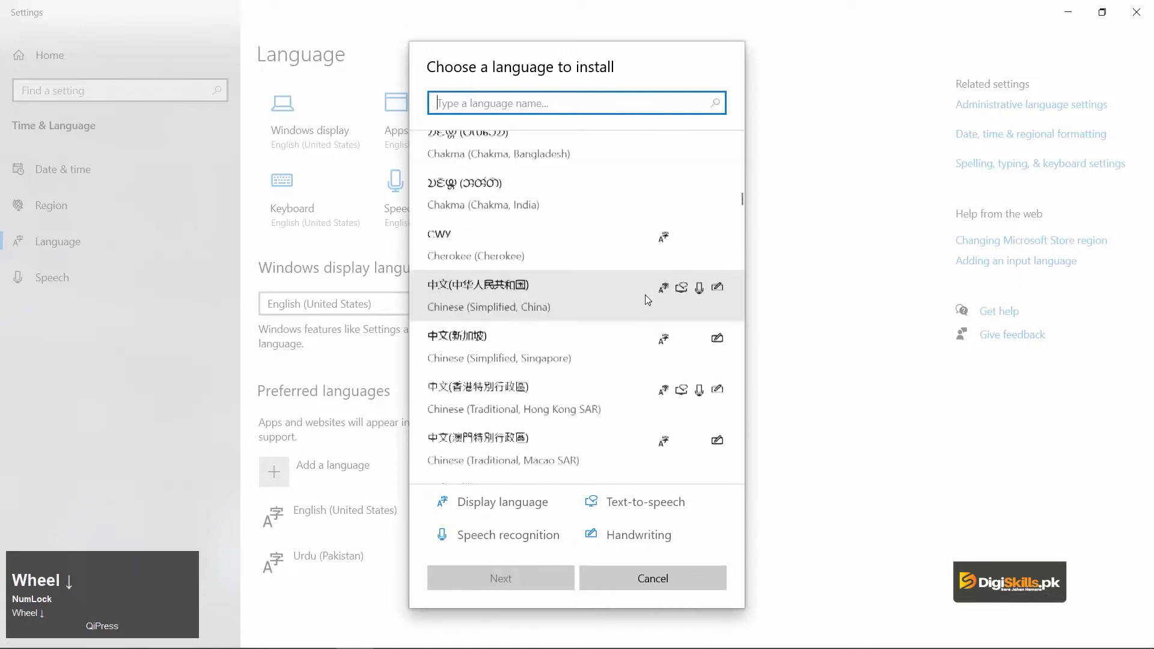
pyautogui.click(492, 105)
pyautogui.write('urdu')
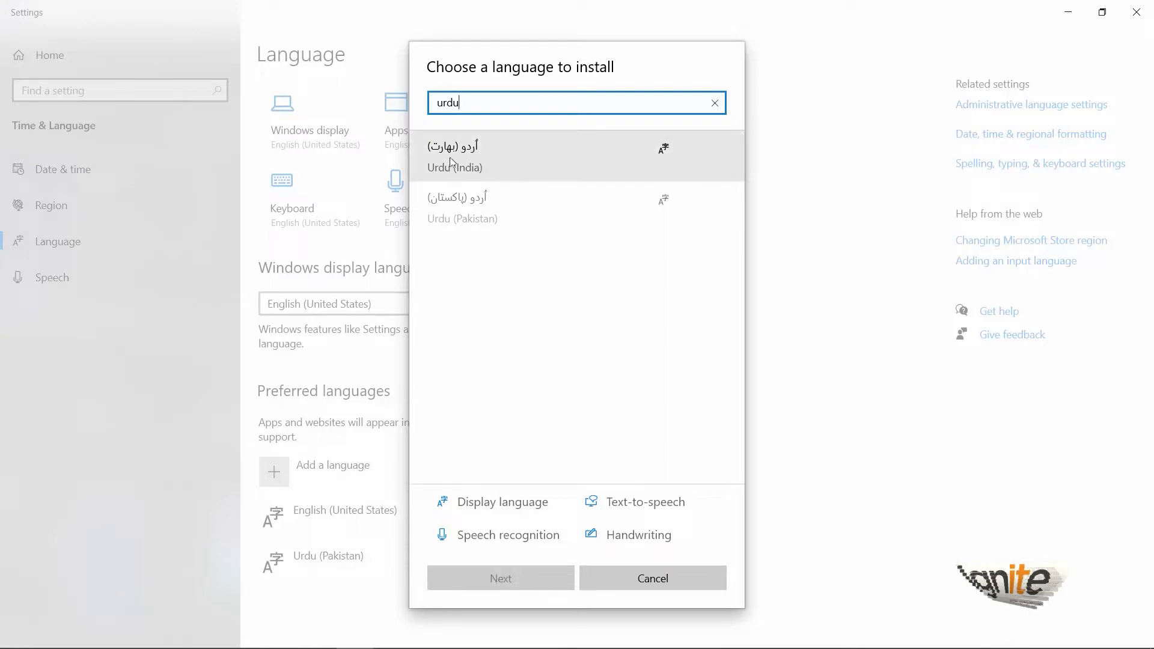
pyautogui.click(652, 578)
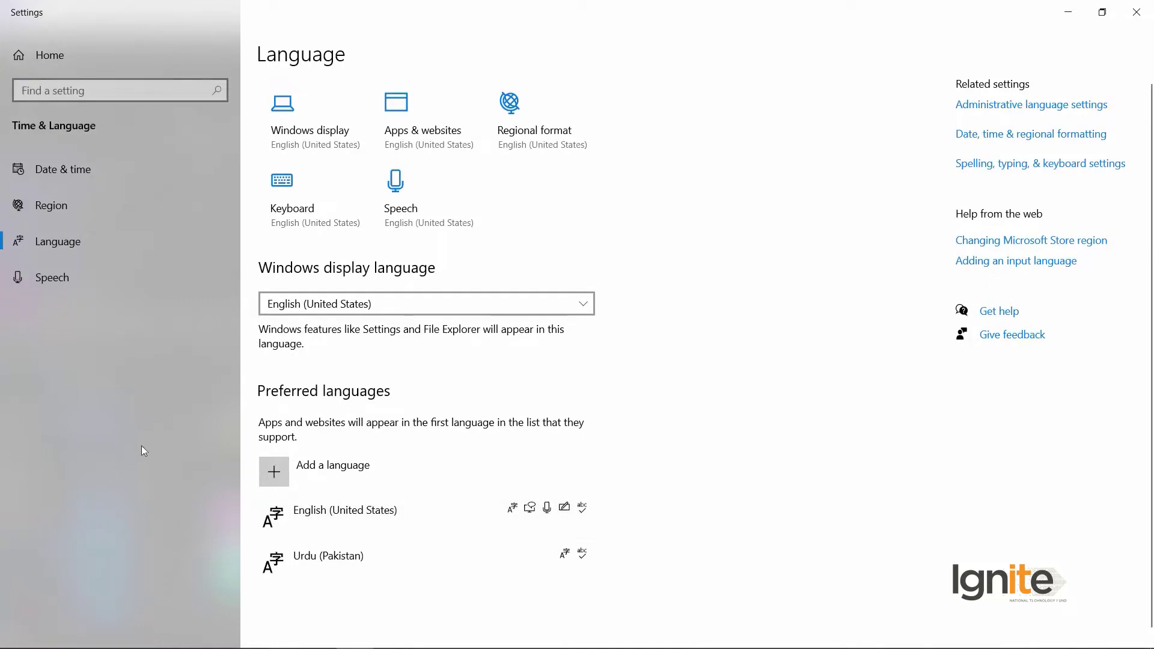
# Check the taskbar's list of input languages, and try switching the keyboard input to Urdu (Pakistan) and back to English
pyautogui.moveTo(936, 646)
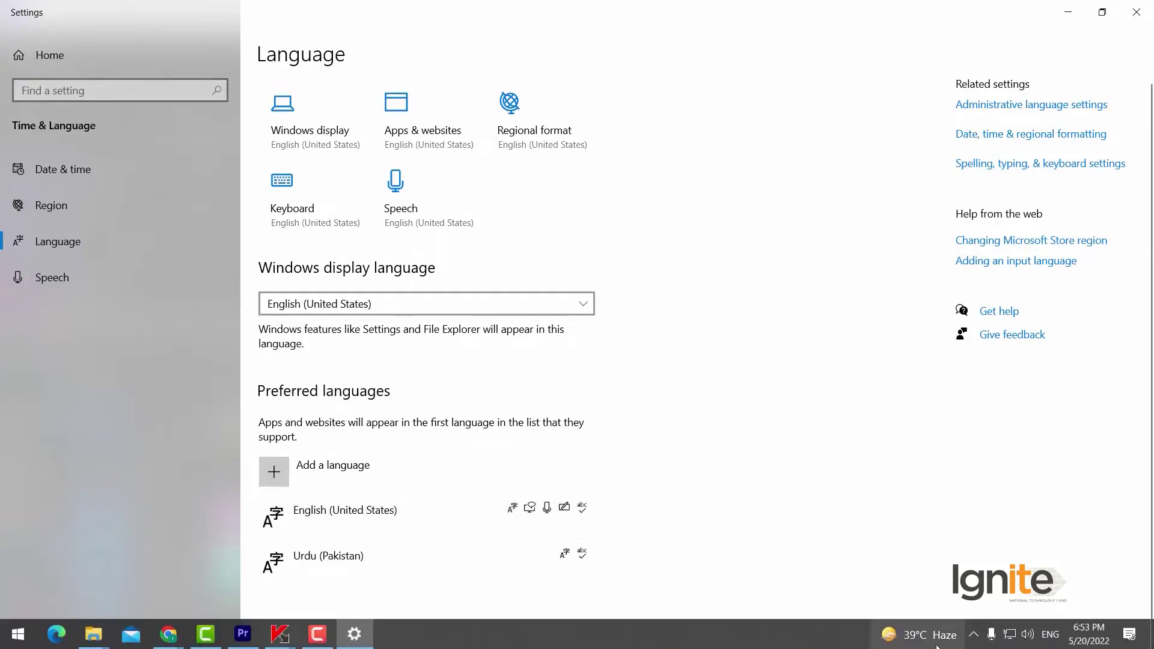
pyautogui.click(1050, 634)
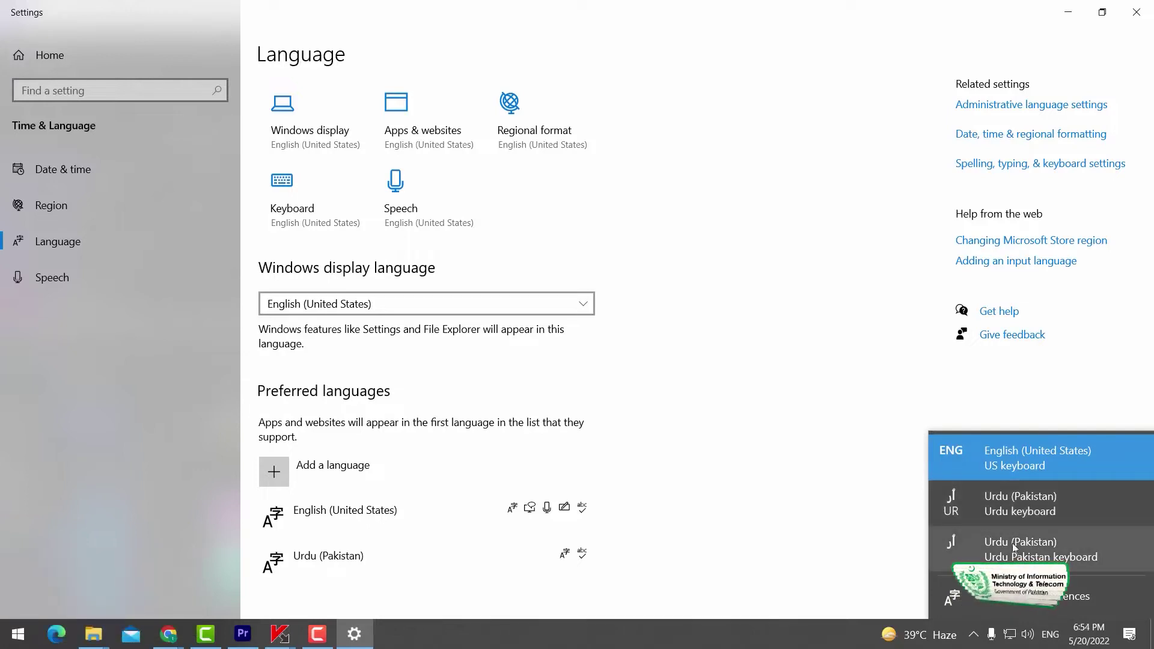
pyautogui.click(808, 327)
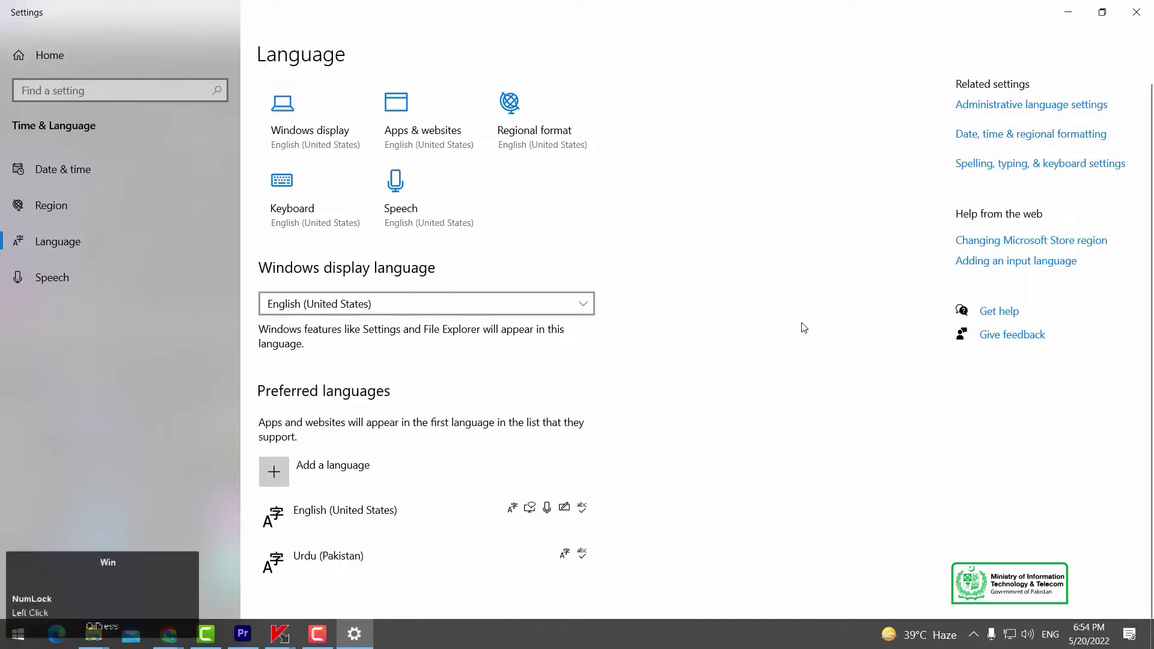
pyautogui.press('super+space')
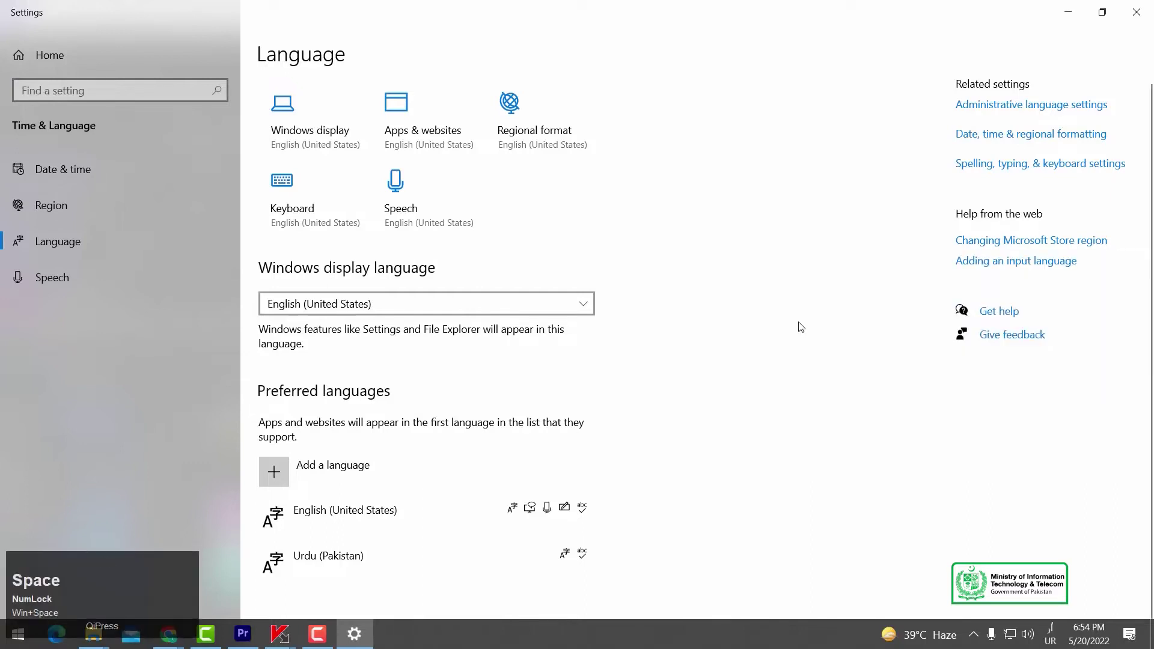
pyautogui.press('super+space')
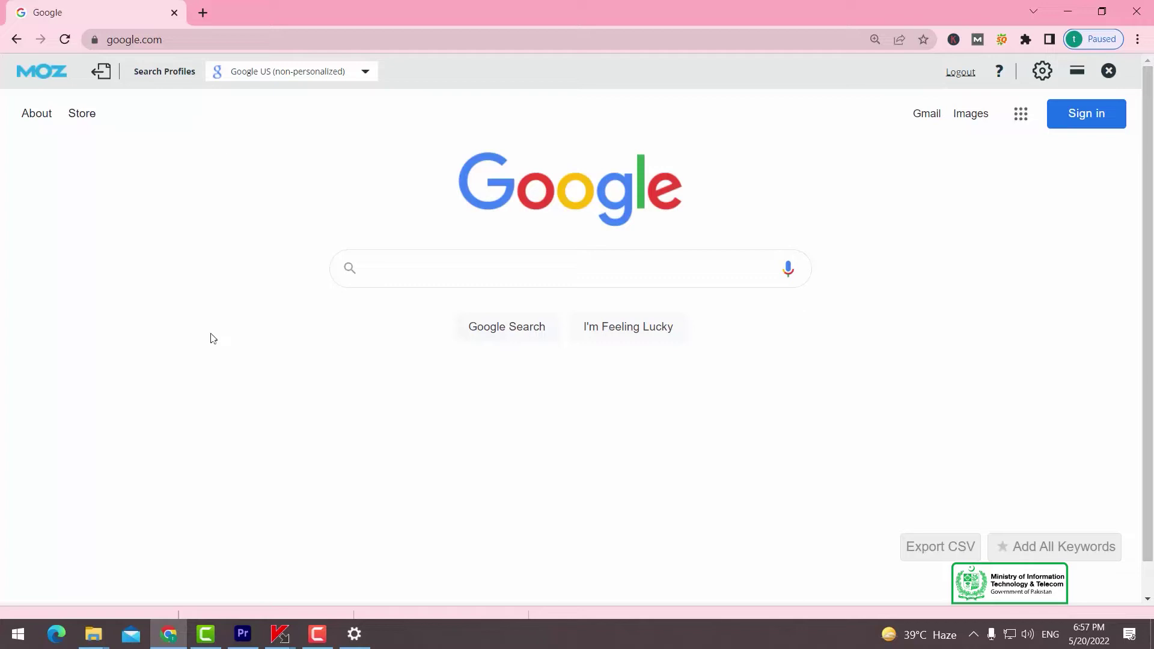
# Search Google in Chrome for "jameel noori nastaleeq" and look through the font download results
pyautogui.click(179, 38)
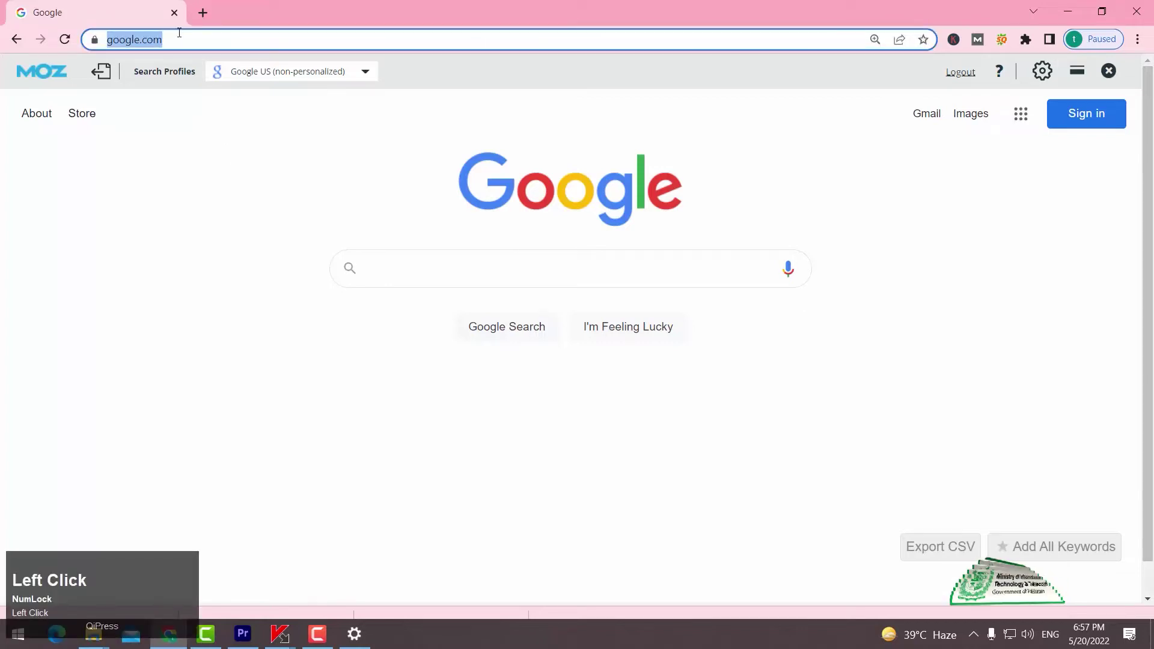
pyautogui.write('jameel ')
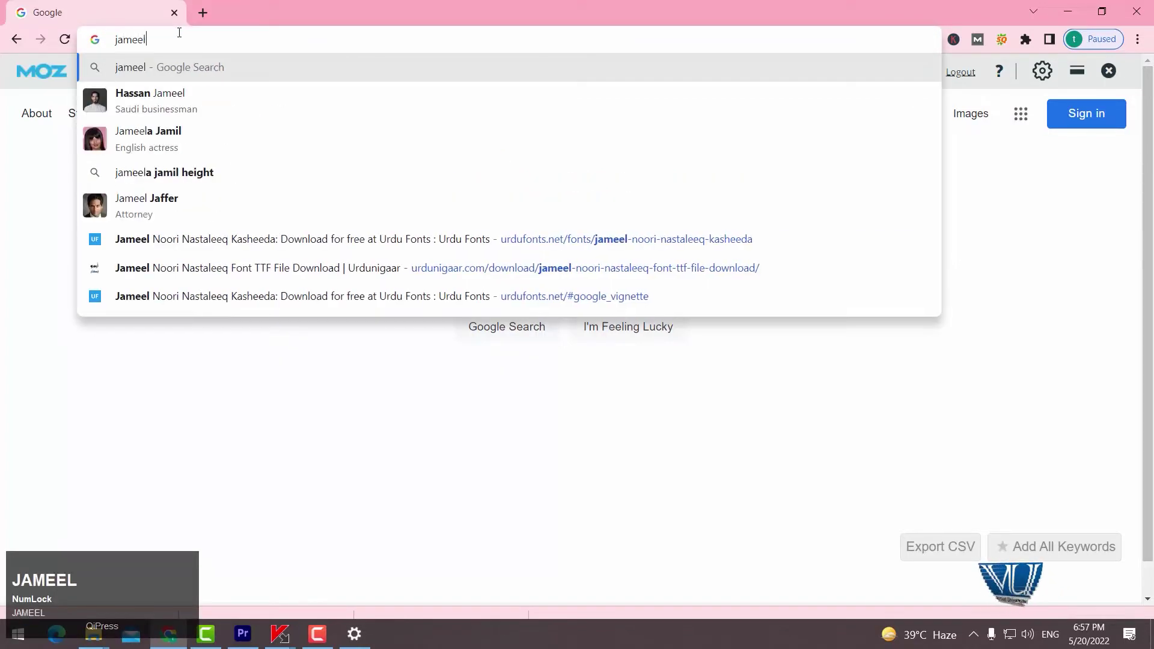
pyautogui.write('noo')
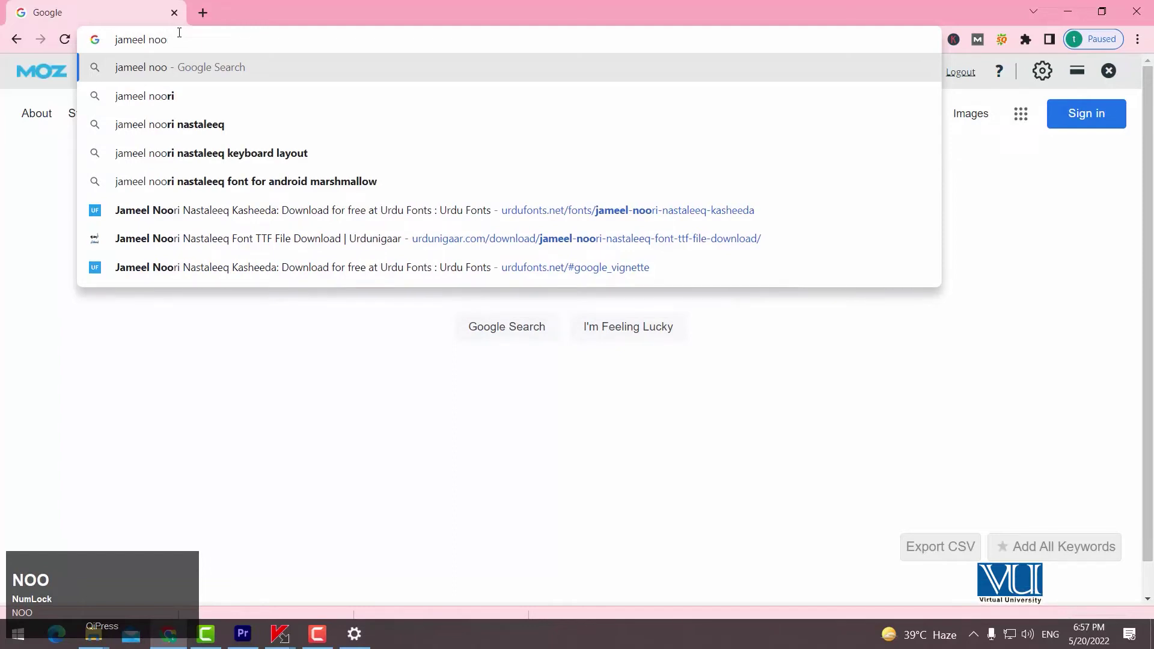
pyautogui.write('ri')
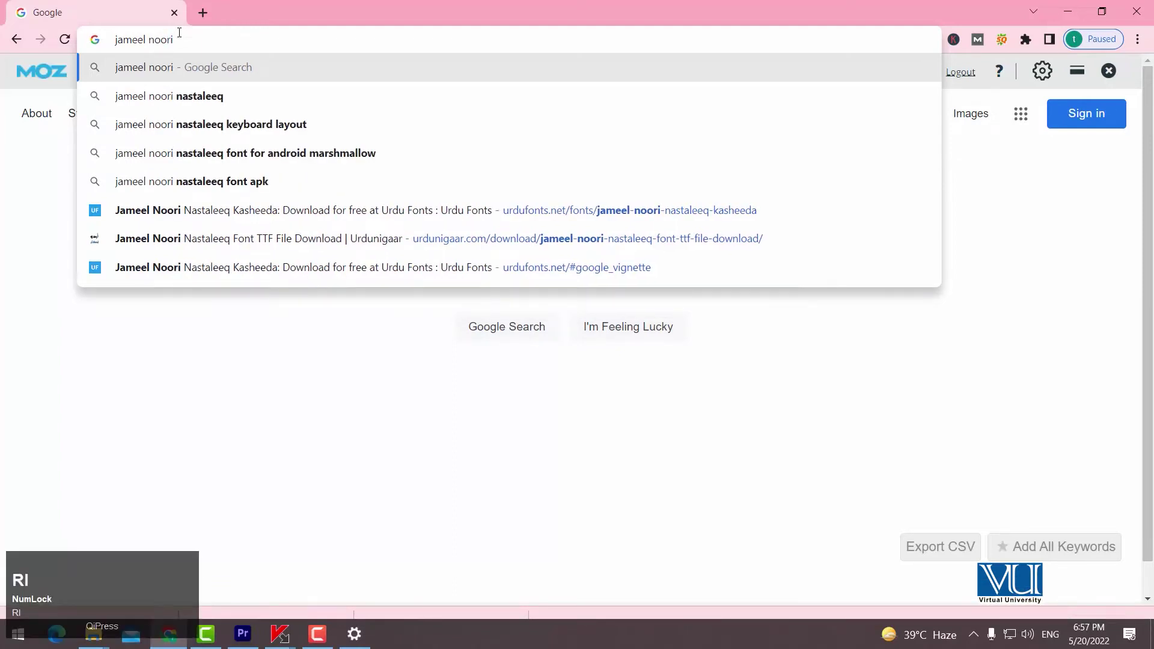
pyautogui.press('Down')
pyautogui.press('Return')
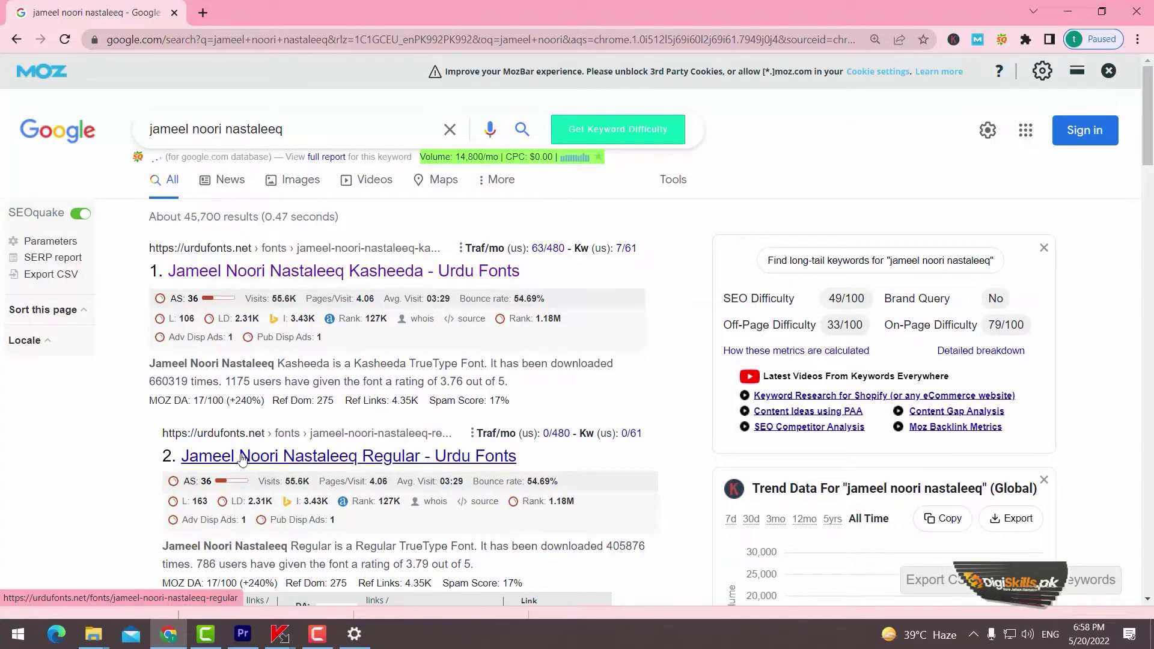
pyautogui.scroll(-3, 366, 444)
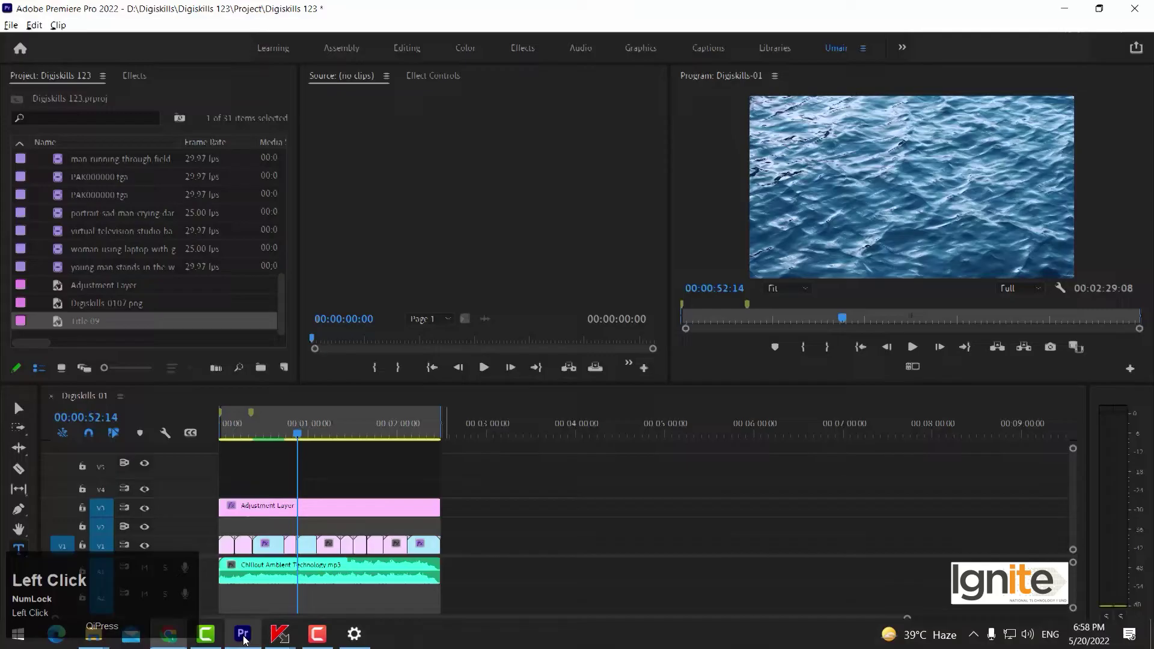
# Switch to Adobe Premiere Pro, place the playhead past the last clip, and open the Graphics preferences
pyautogui.click(244, 634)
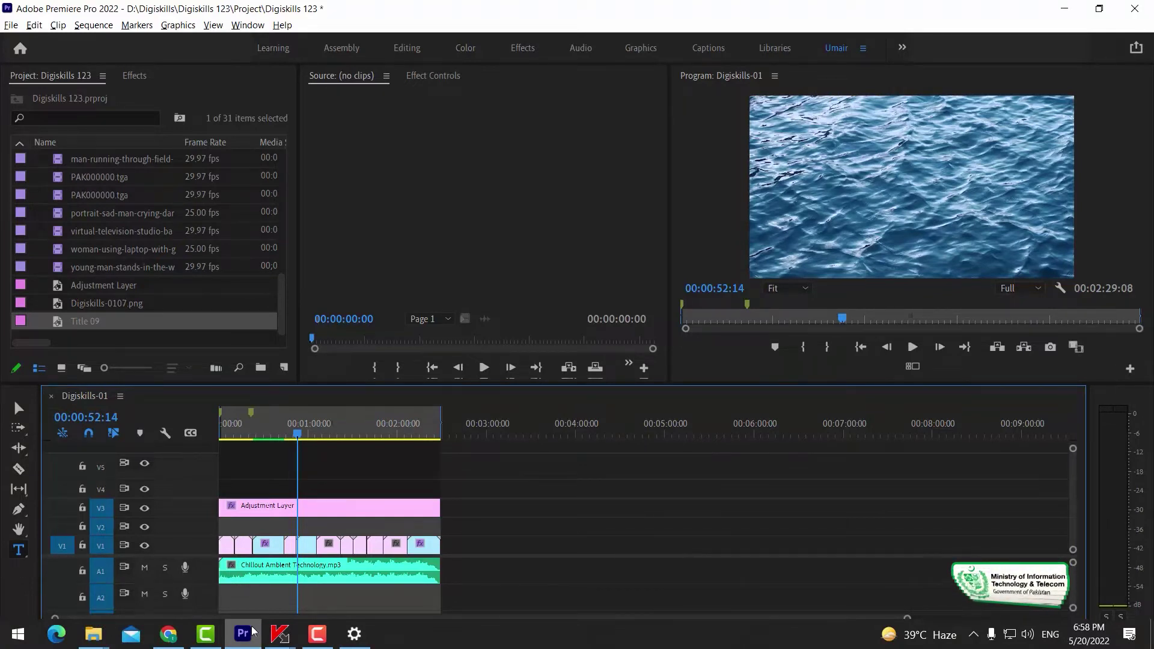
pyautogui.click(478, 427)
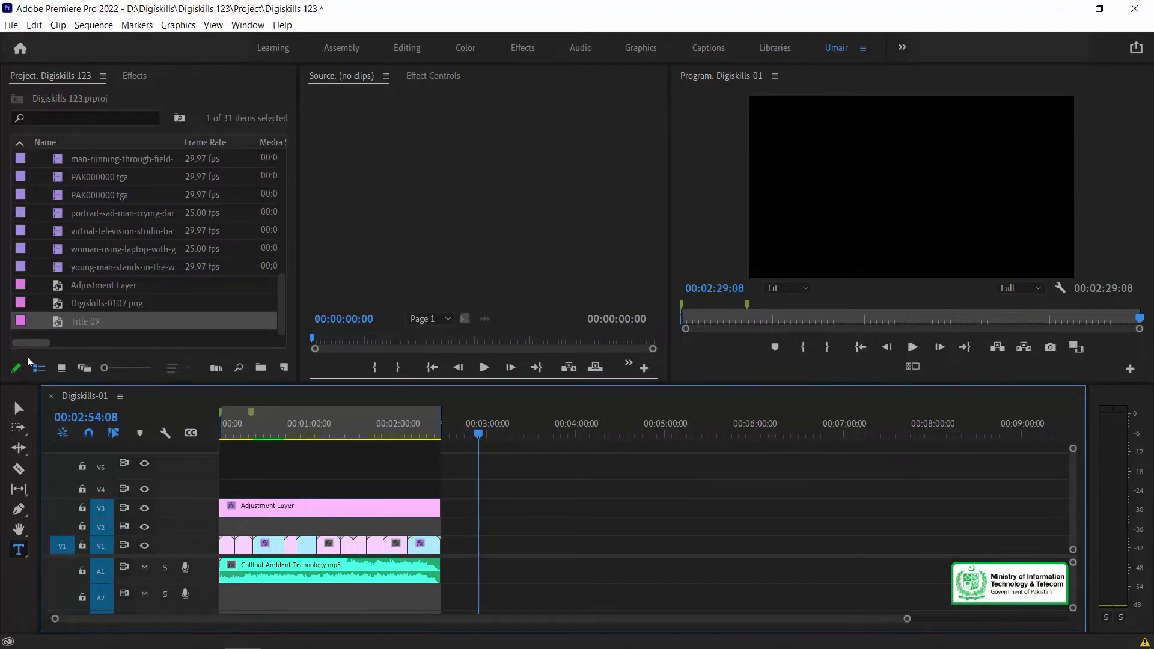
pyautogui.click(34, 25)
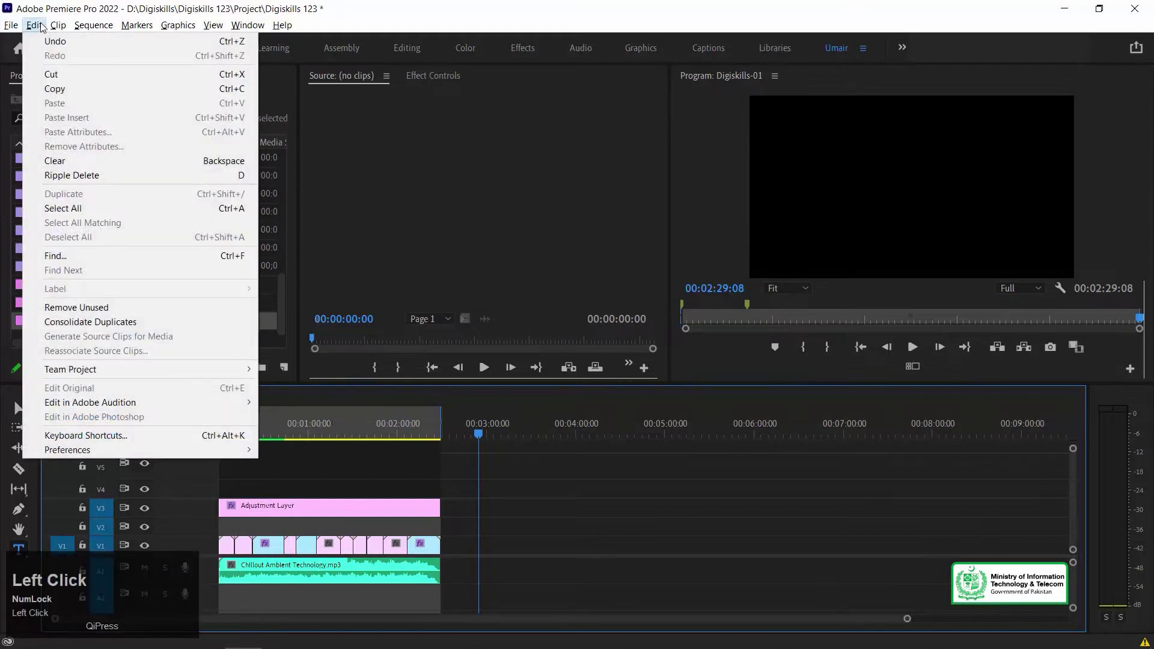
pyautogui.moveTo(95, 448)
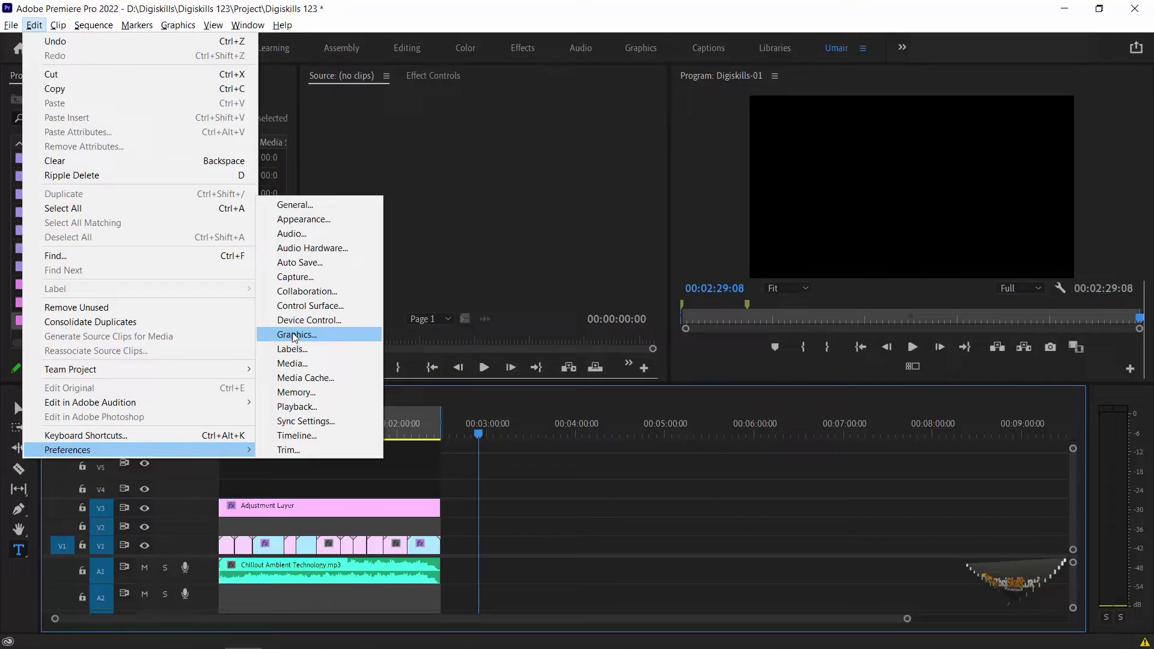
pyautogui.click(333, 334)
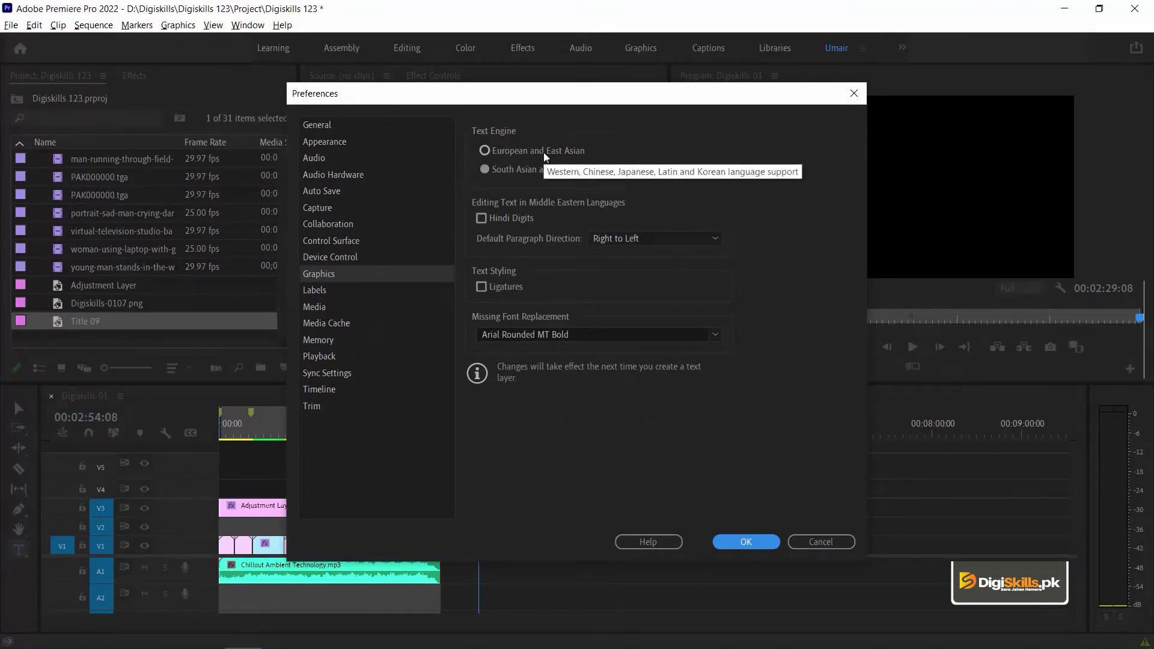
# Set the text engine to South Asian and Middle Eastern, with Hindi Digits enabled and Right to Left as default paragraph direction
pyautogui.click(486, 150)
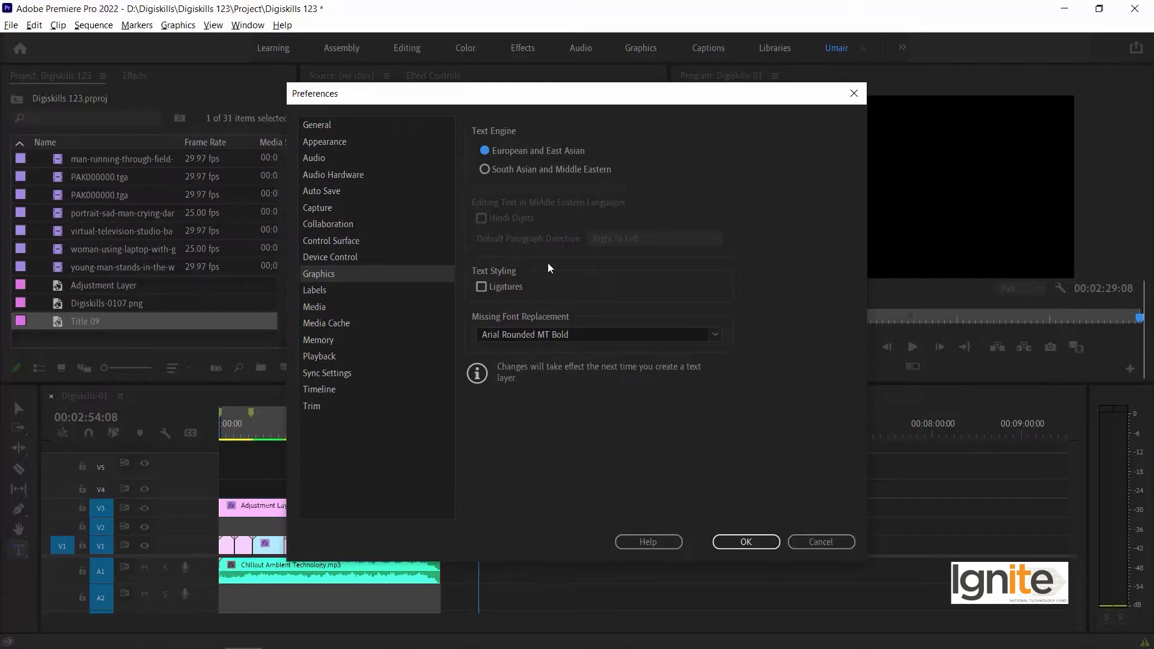
pyautogui.click(485, 168)
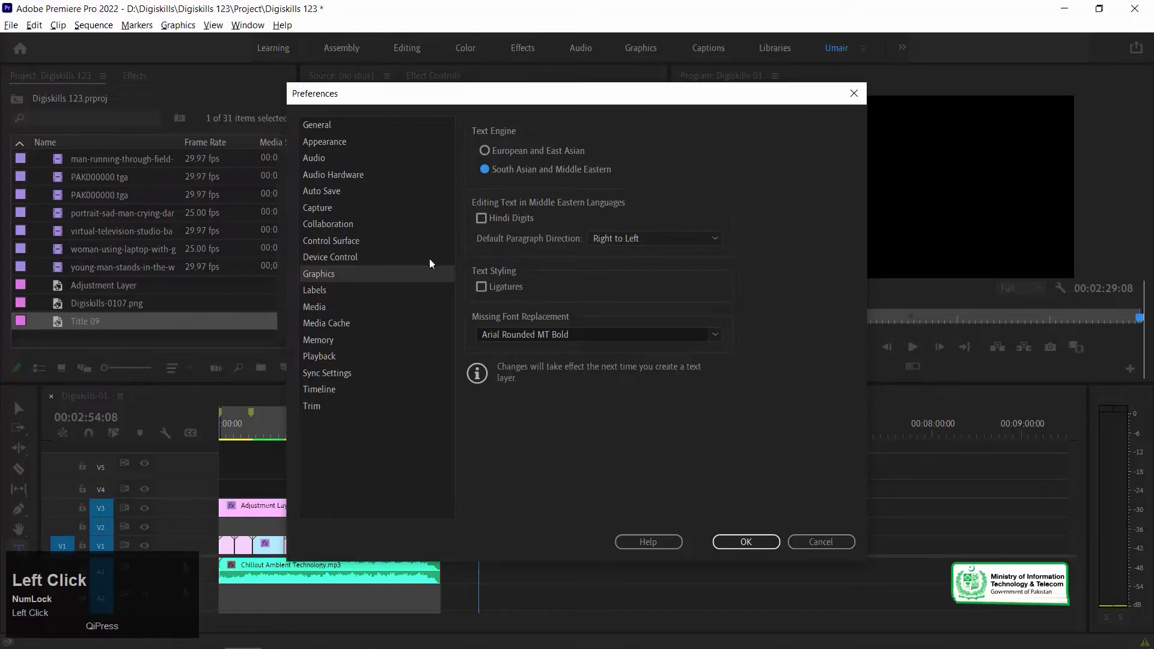
pyautogui.click(481, 218)
pyautogui.click(715, 237)
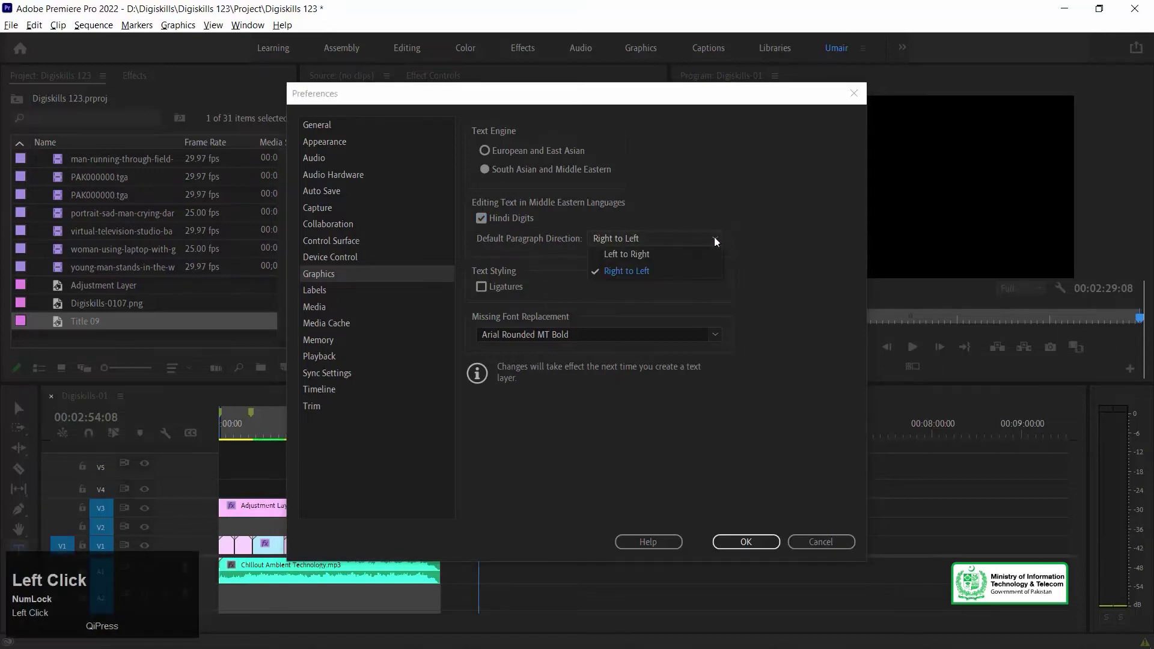
pyautogui.click(615, 269)
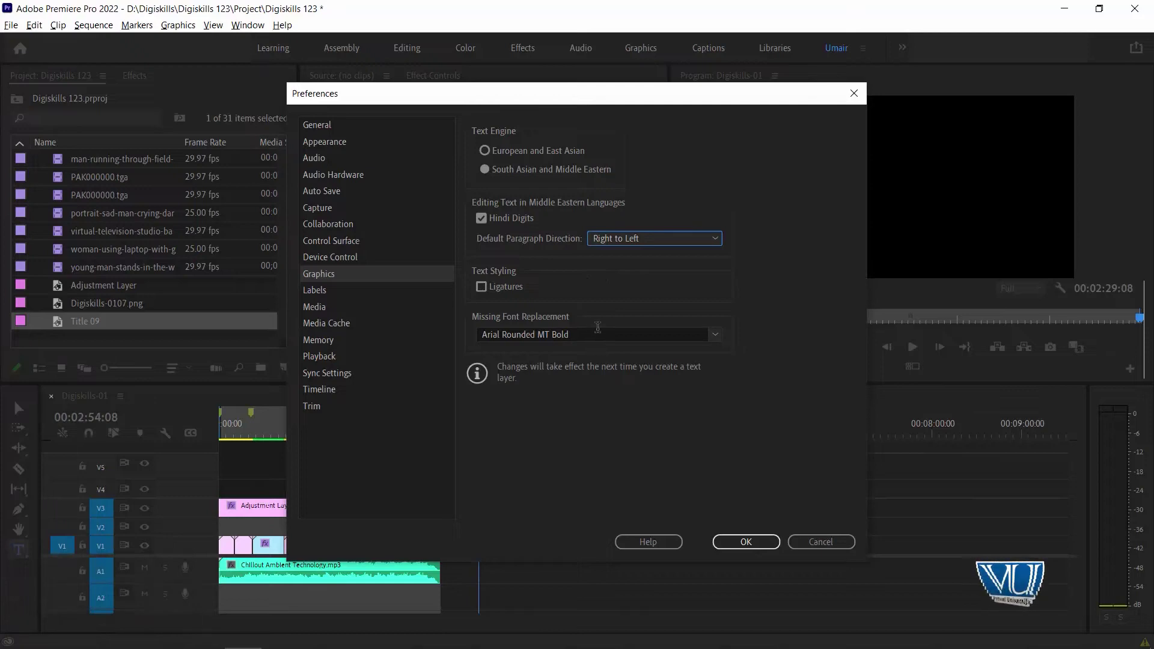
# Enable Ligatures, set the missing font replacement to Jameel Noori Nastaleeq, and apply the preferences
pyautogui.click(482, 287)
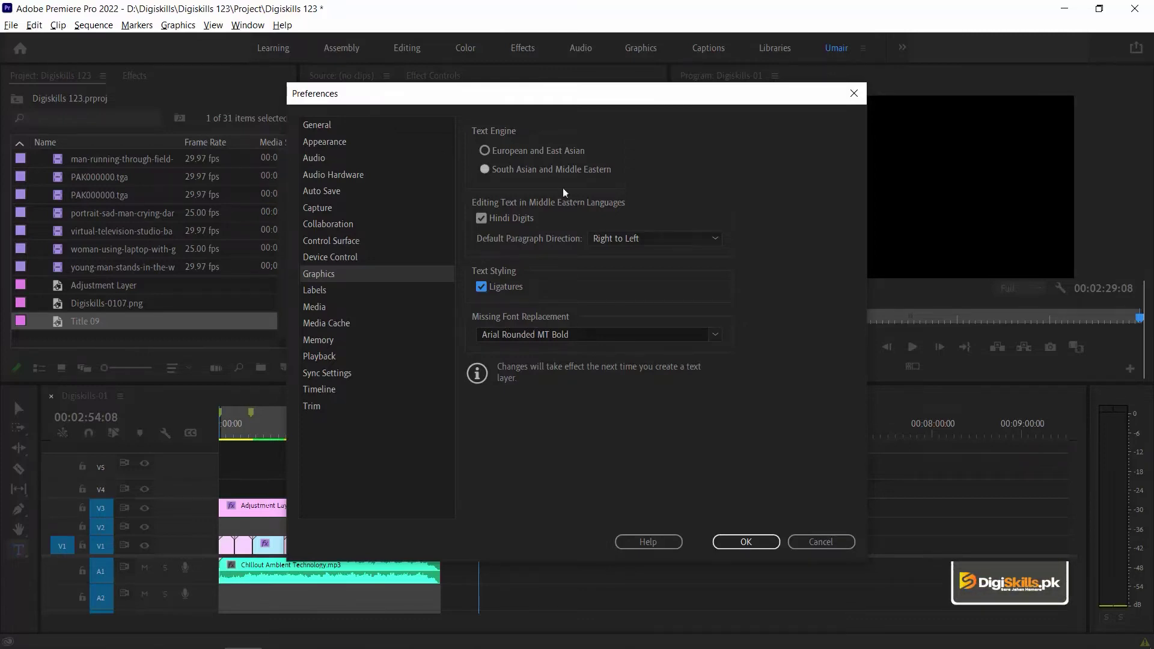
pyautogui.click(665, 333)
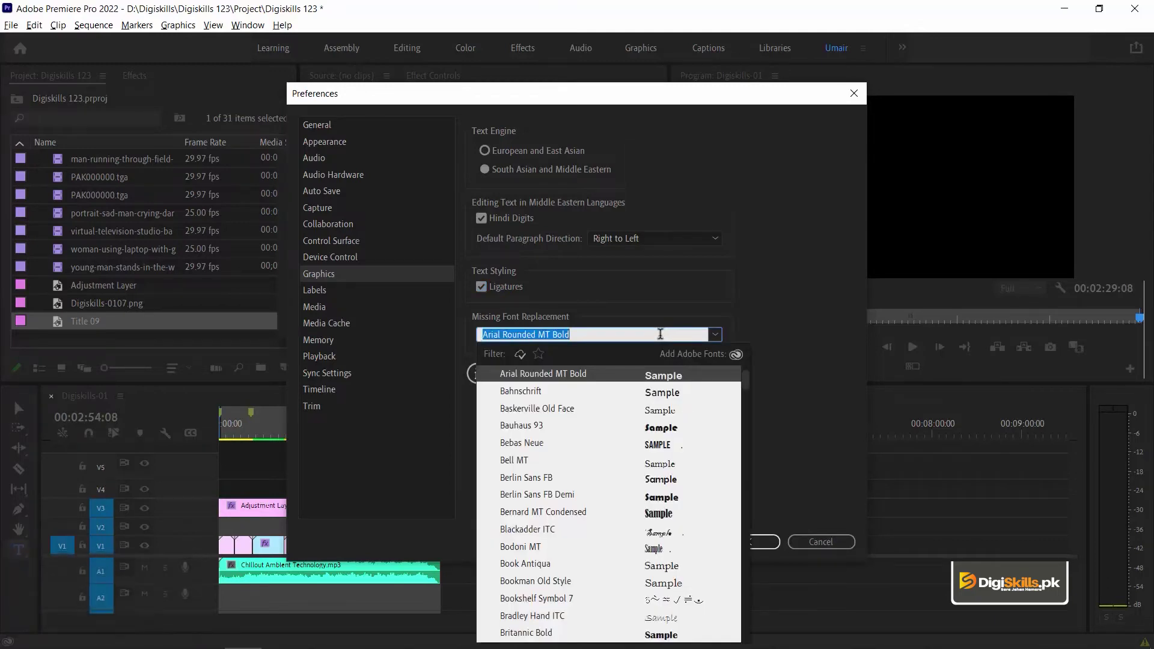
pyautogui.write('jameel')
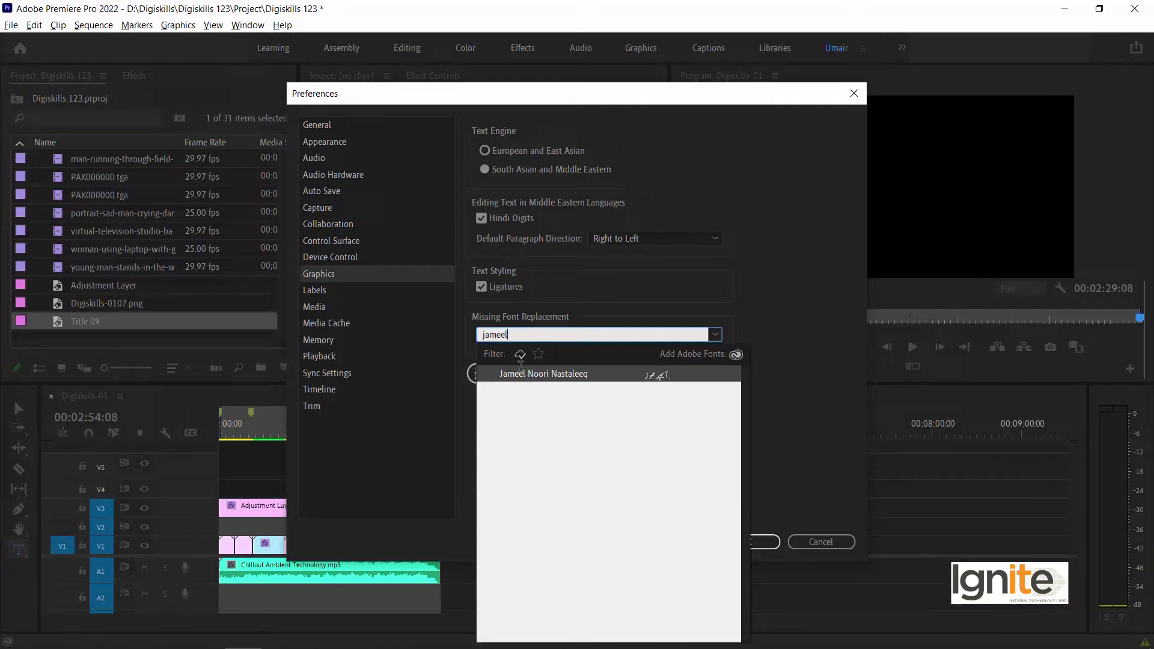
pyautogui.click(620, 373)
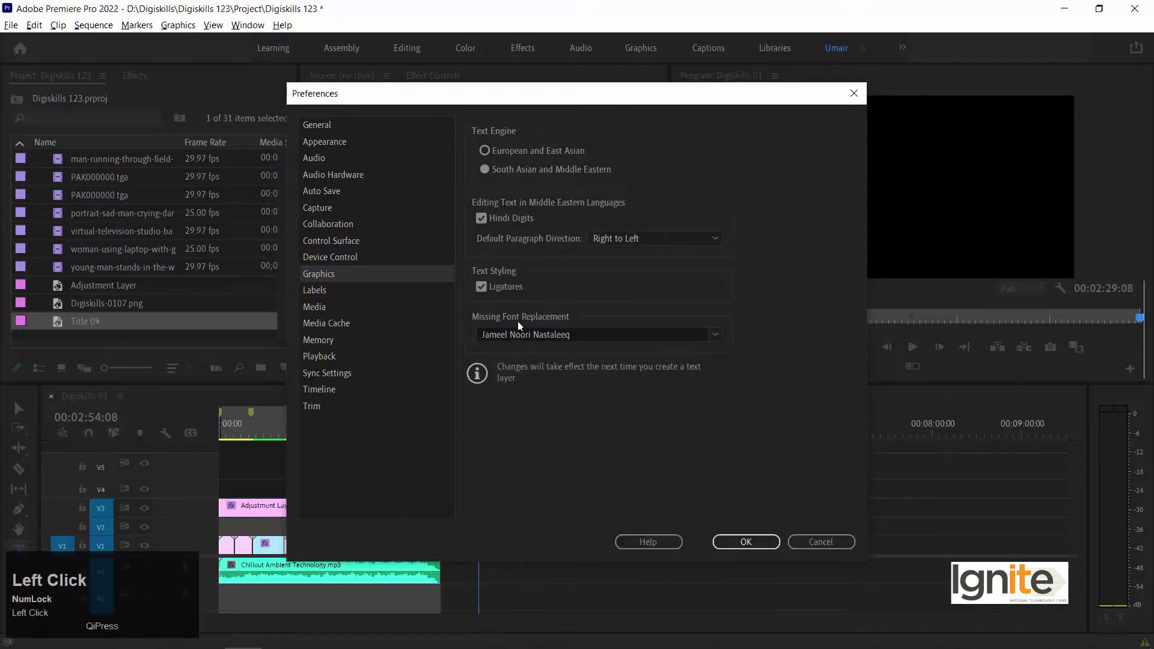
pyautogui.click(741, 536)
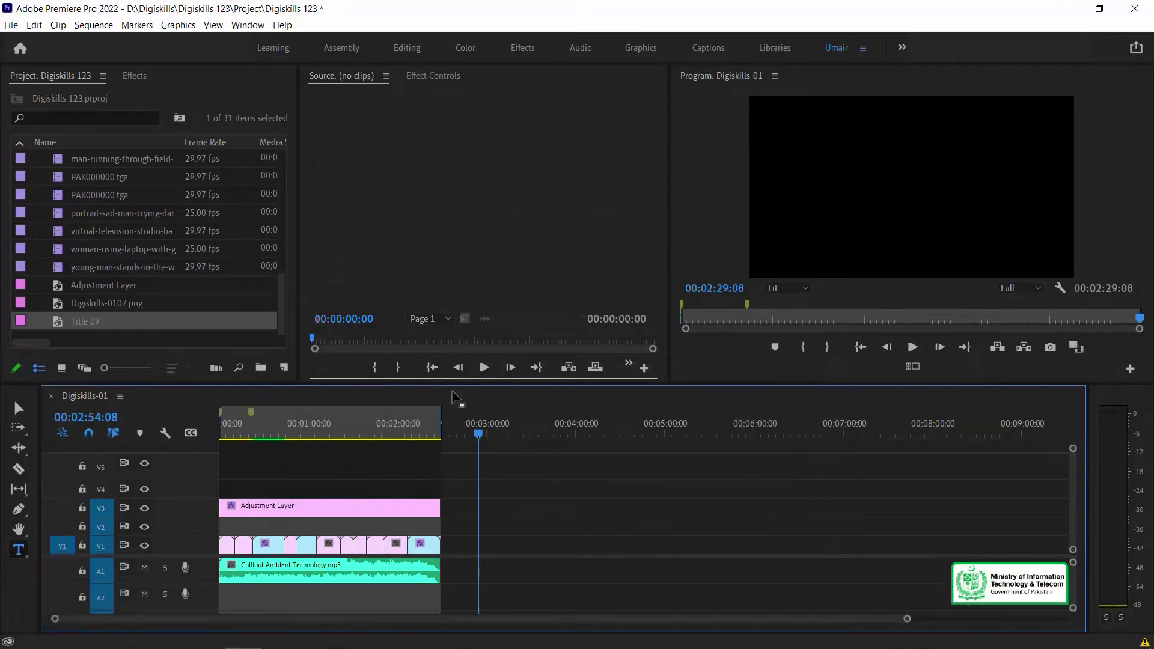
# Enlarge the timeline scale and move the playhead to 00:02:12:09, over the coast clip near the sequence's end
pyautogui.click(232, 424)
pyautogui.click(252, 427)
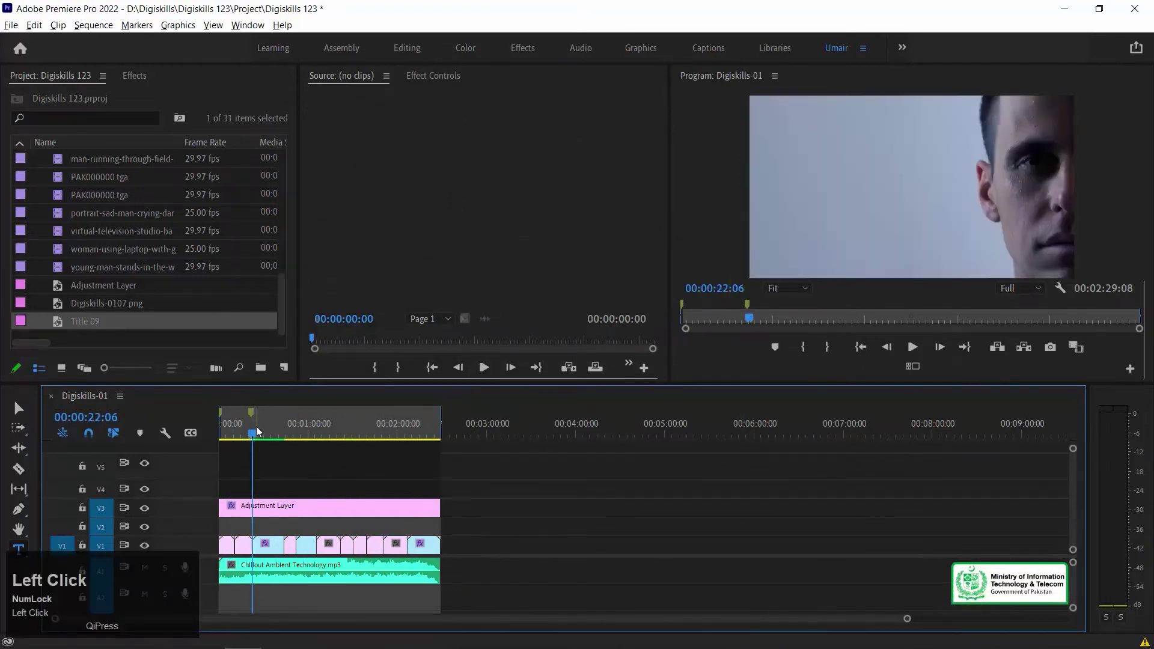
pyautogui.press('-')
pyautogui.press('=')
pyautogui.click(344, 432)
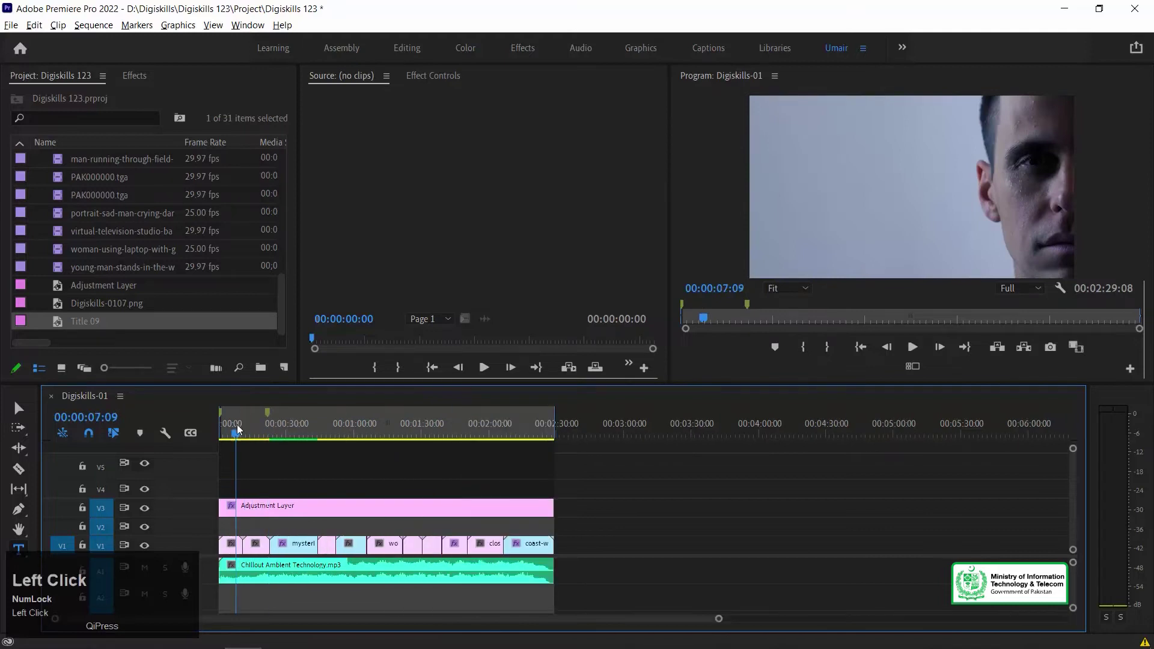
pyautogui.click(390, 425)
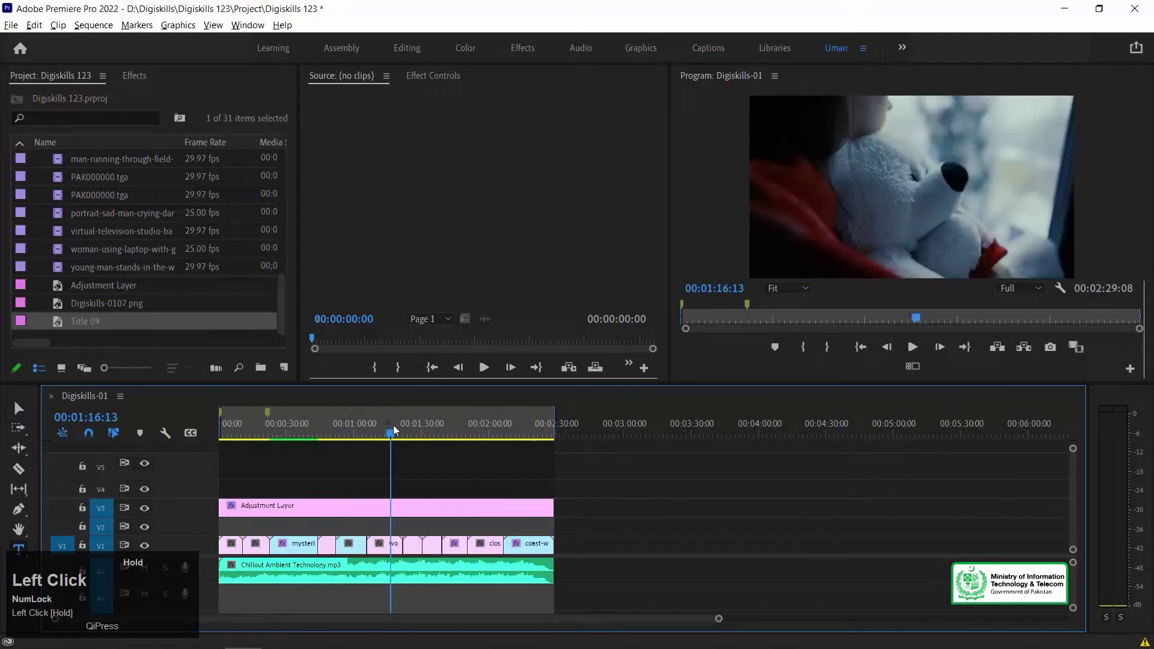
pyautogui.moveTo(410, 428); pyautogui.dragTo(520, 430)
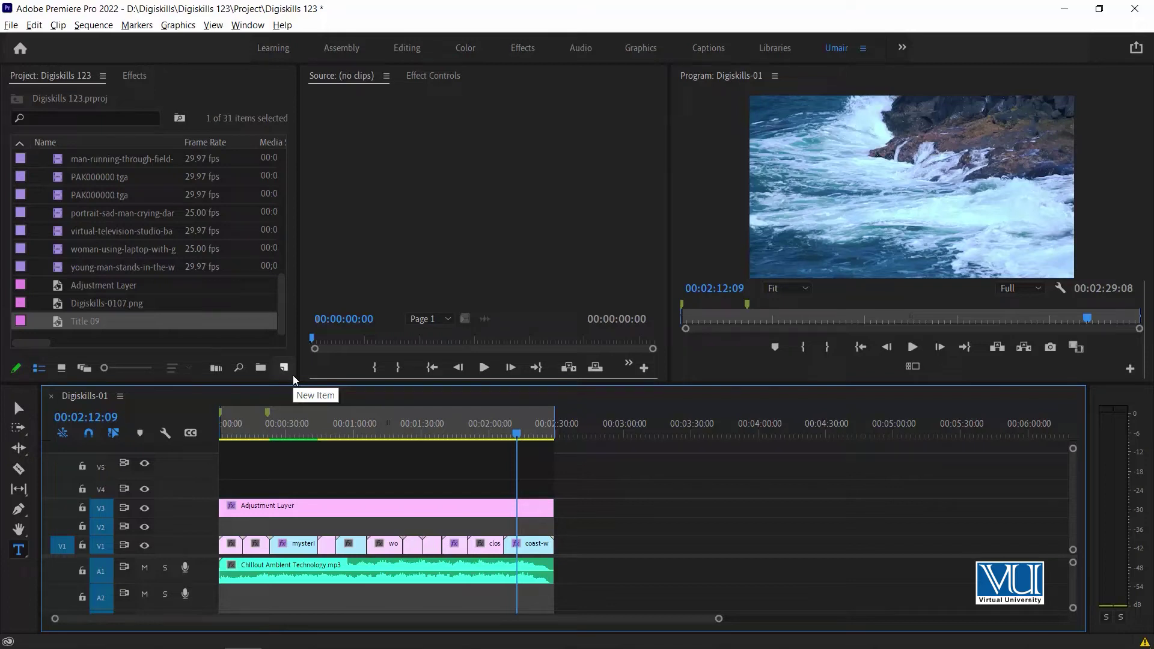
# Create a new legacy title named Title 10 at 1920 by 1080, 25.00 fps, with square pixels
pyautogui.click(11, 25)
pyautogui.moveTo(53, 42)
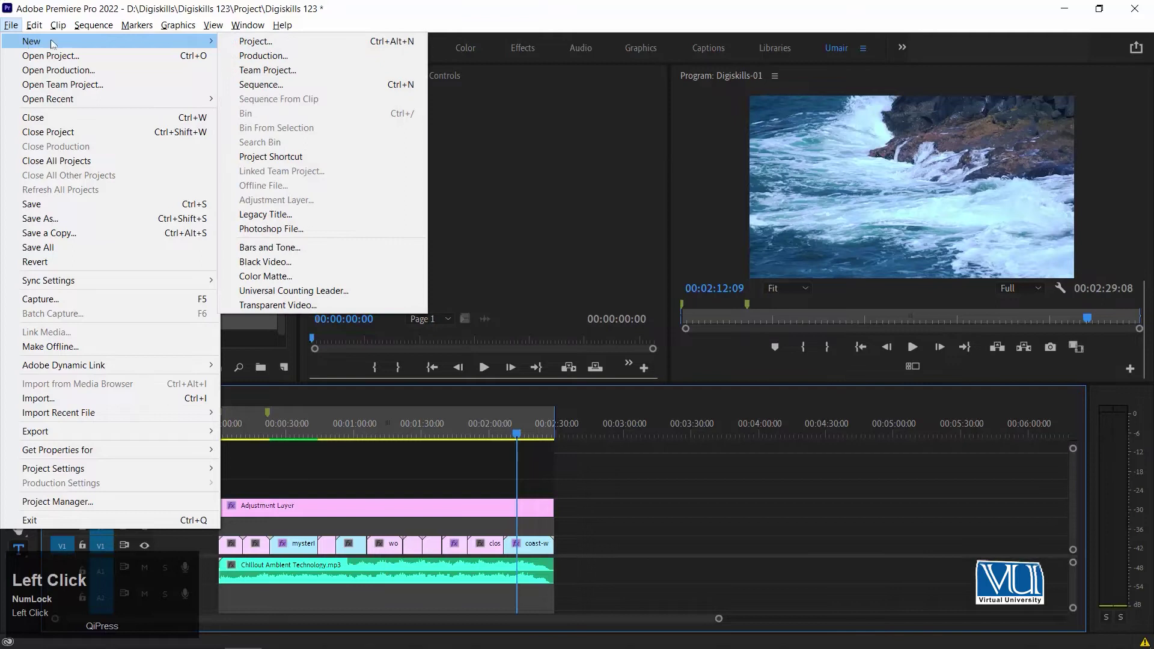
pyautogui.click(237, 214)
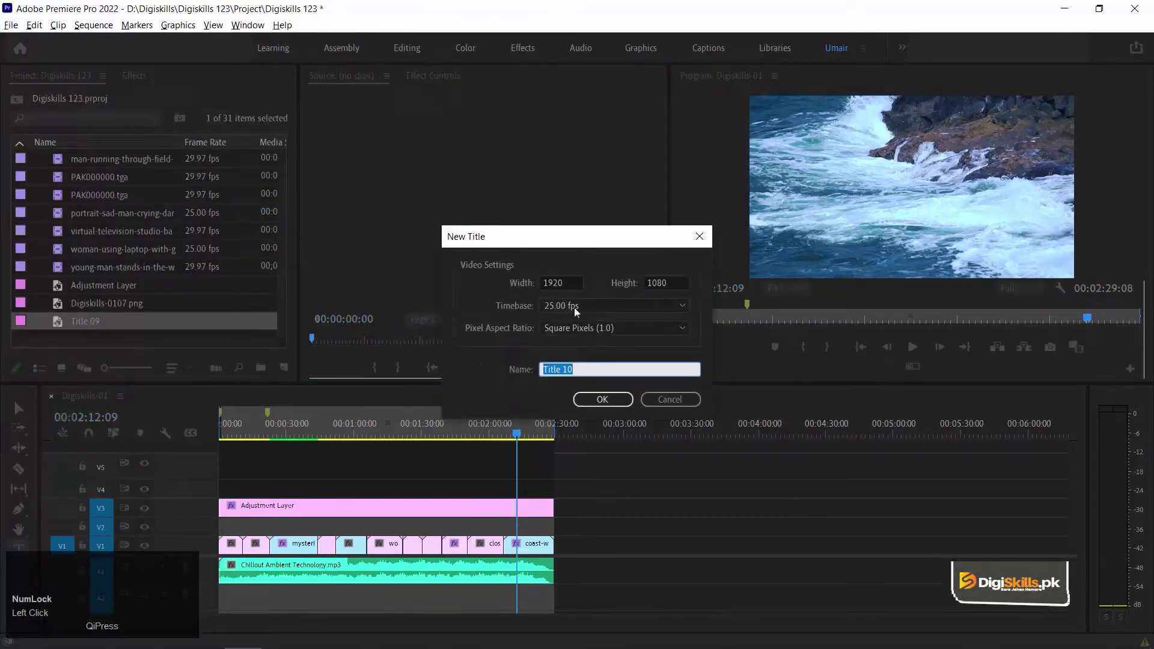
pyautogui.click(602, 399)
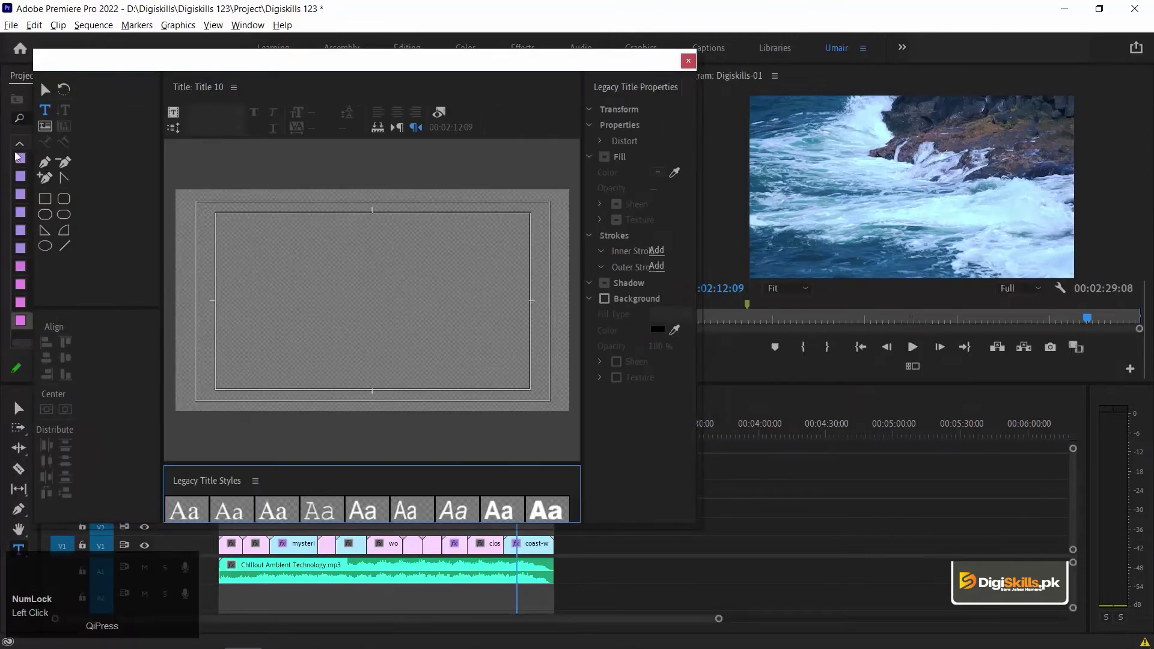
# Start a text object in the title frame and set its font to Jameel Noori Nastaleeq
pyautogui.click(287, 277)
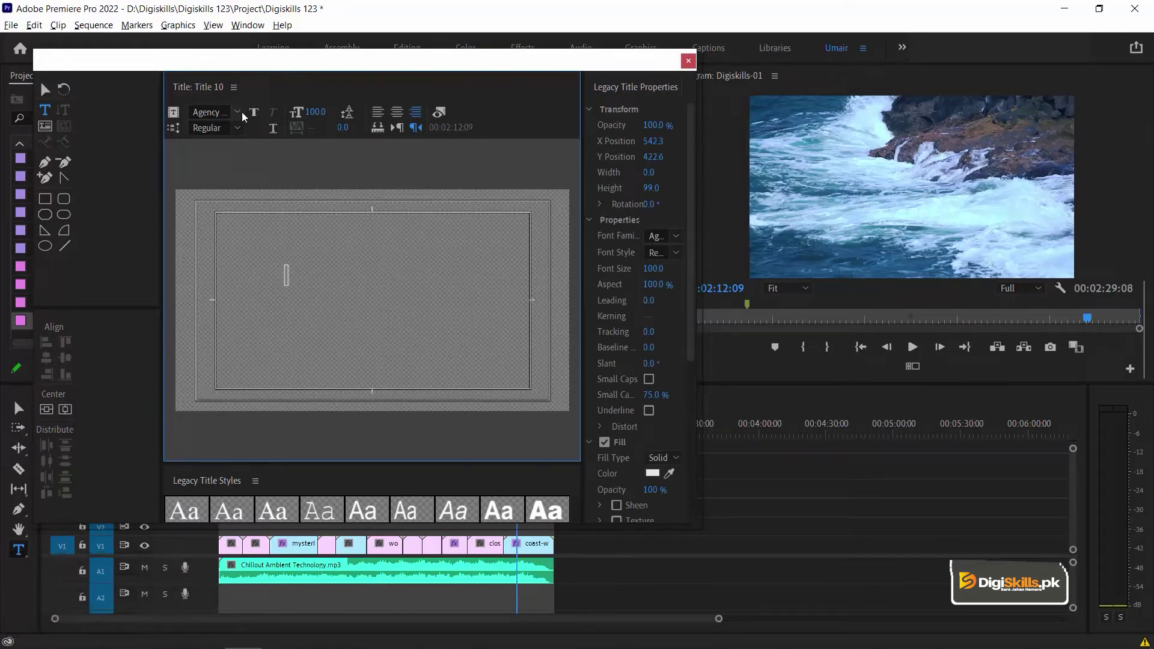
pyautogui.click(215, 112)
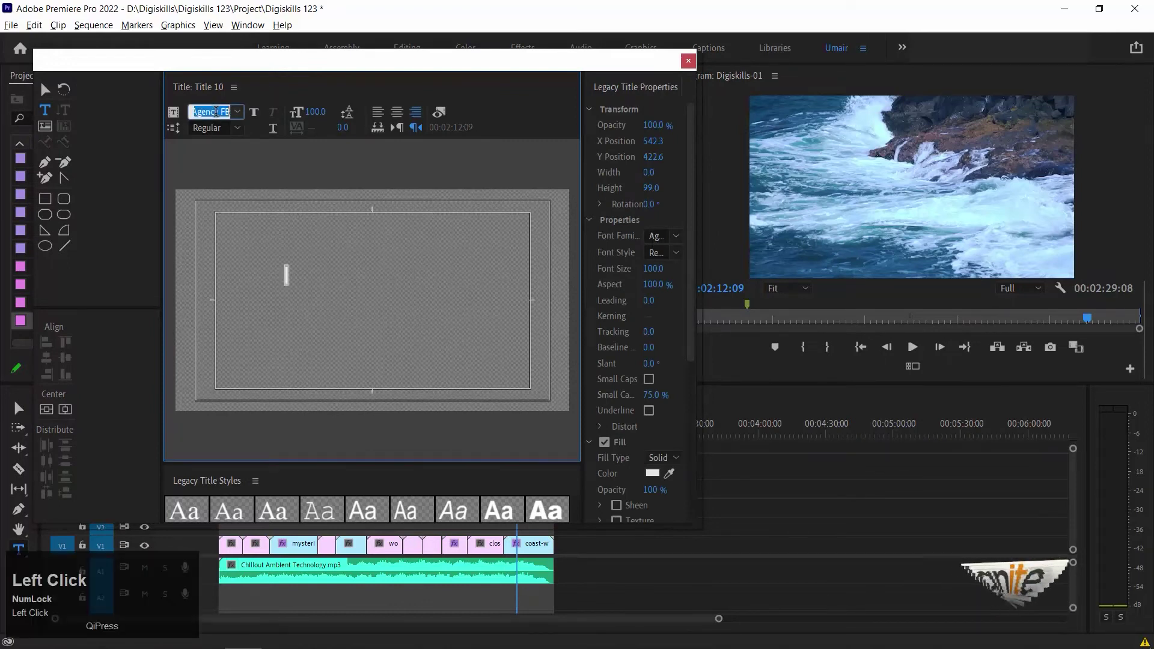
pyautogui.write('jamee')
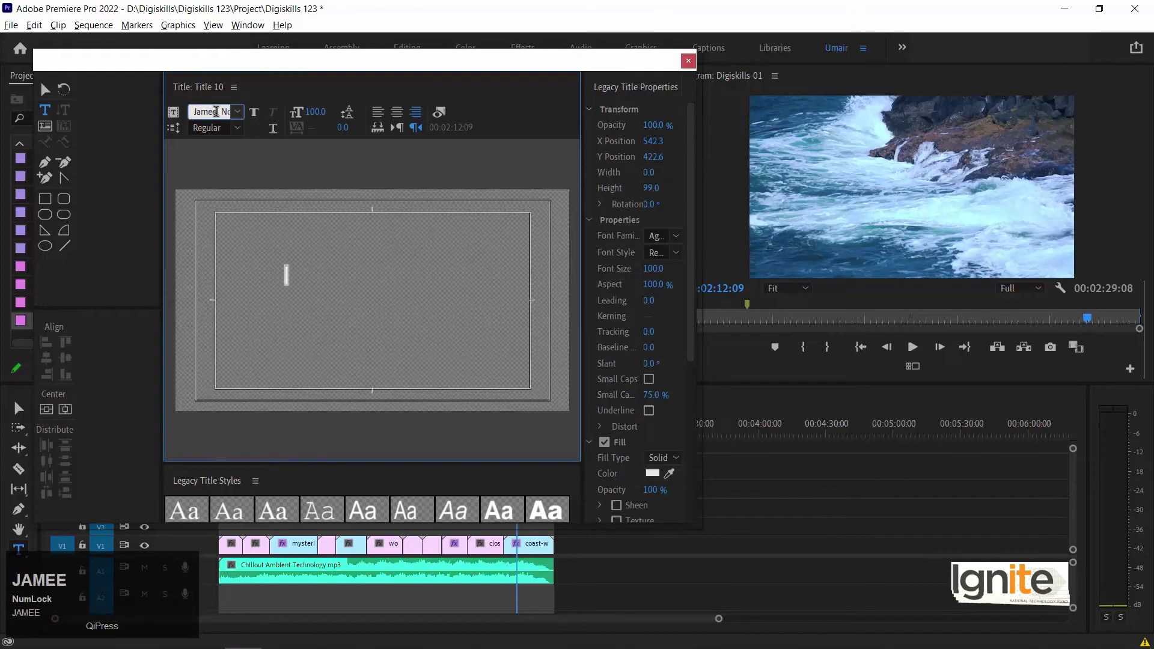
pyautogui.press('Return')
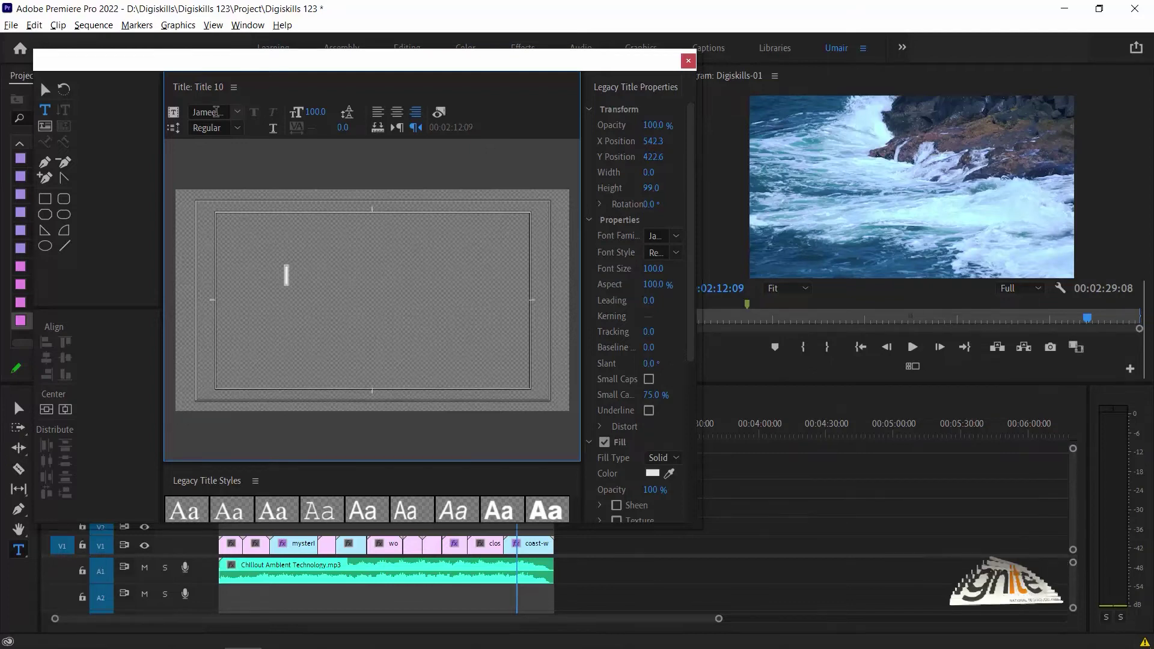
# Cycle through the installed Windows input languages to switch the keyboard from English to Urdu (Pakistan)
pyautogui.press('super')
pyautogui.press('super+space')
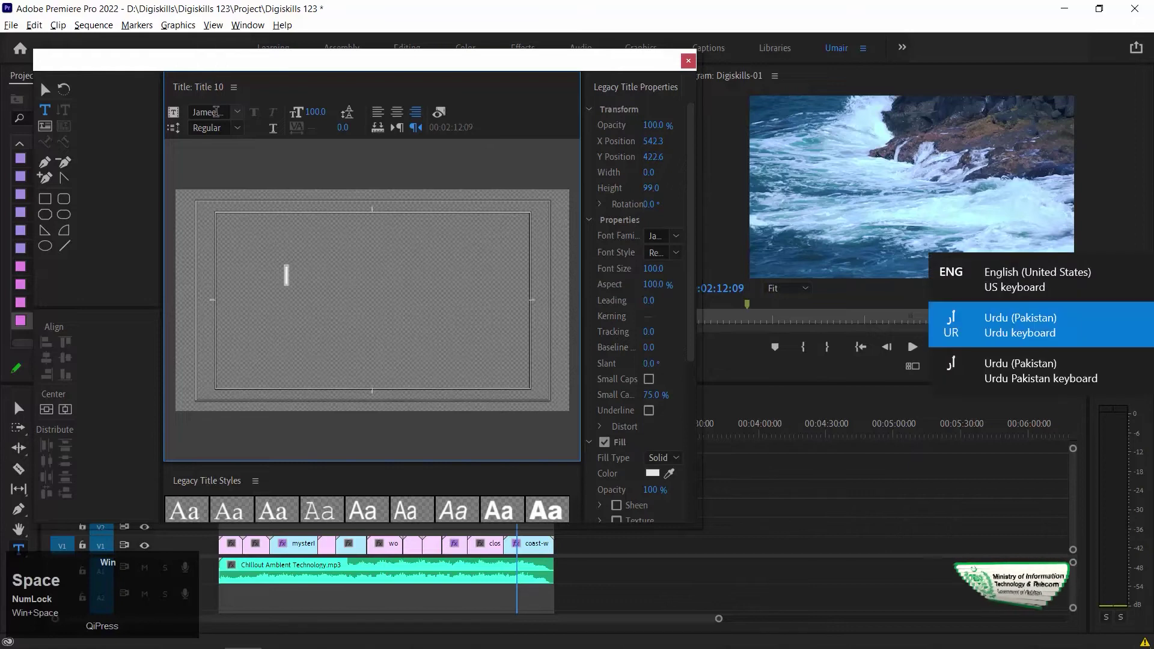
pyautogui.click(216, 112)
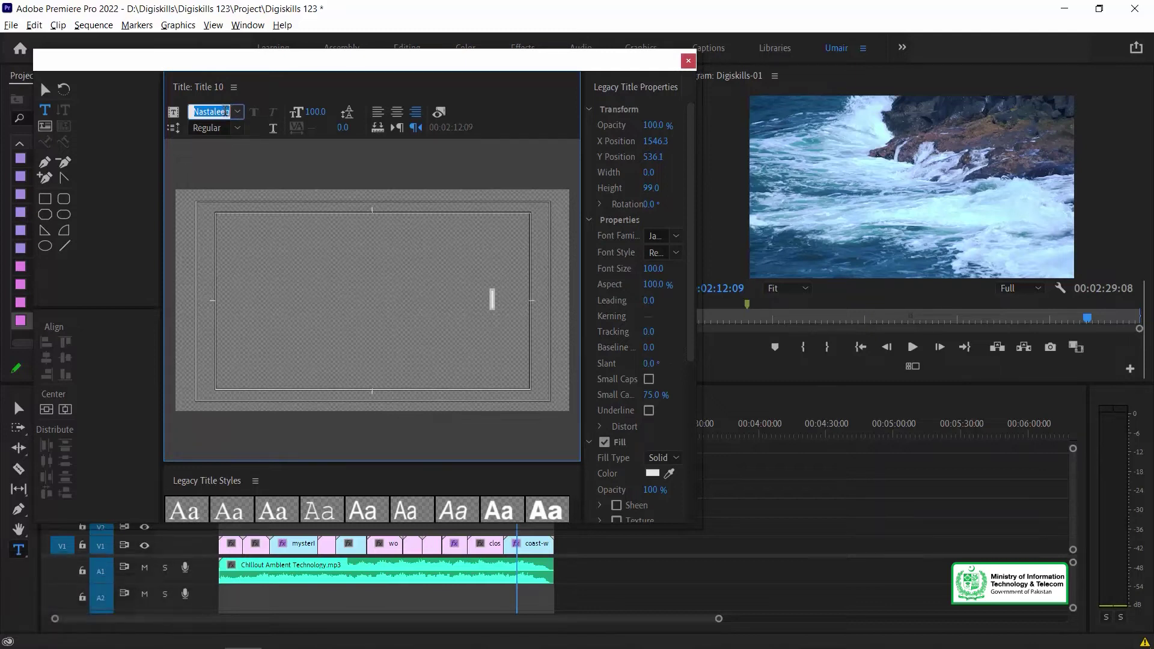
pyautogui.click(220, 111)
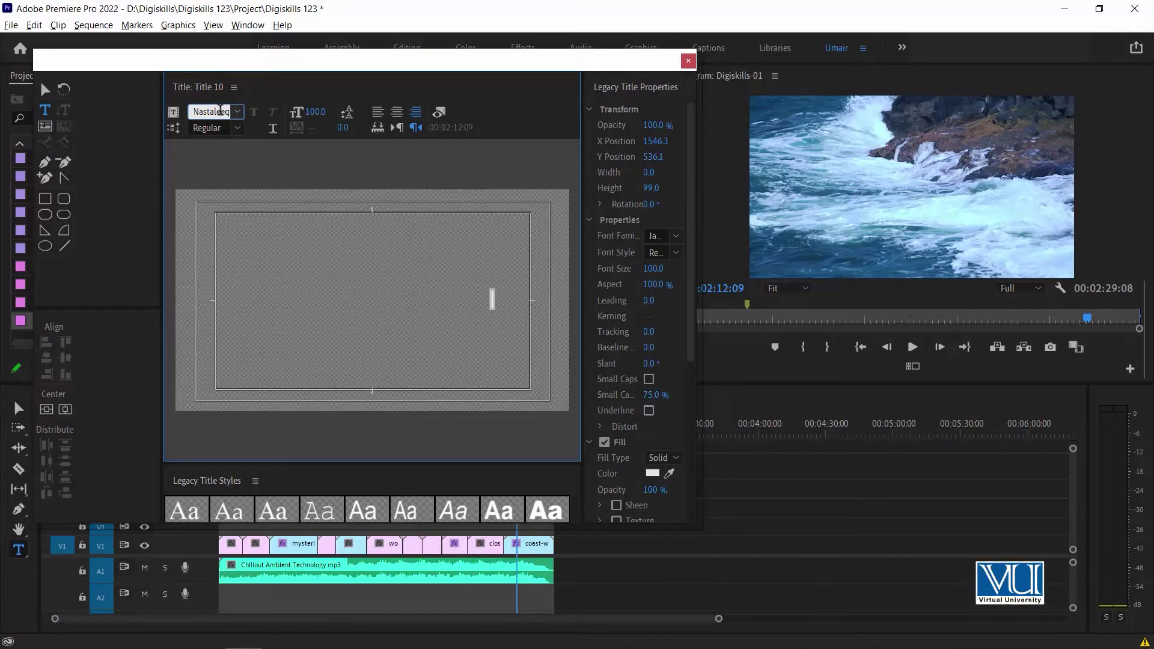
pyautogui.press('super+space')
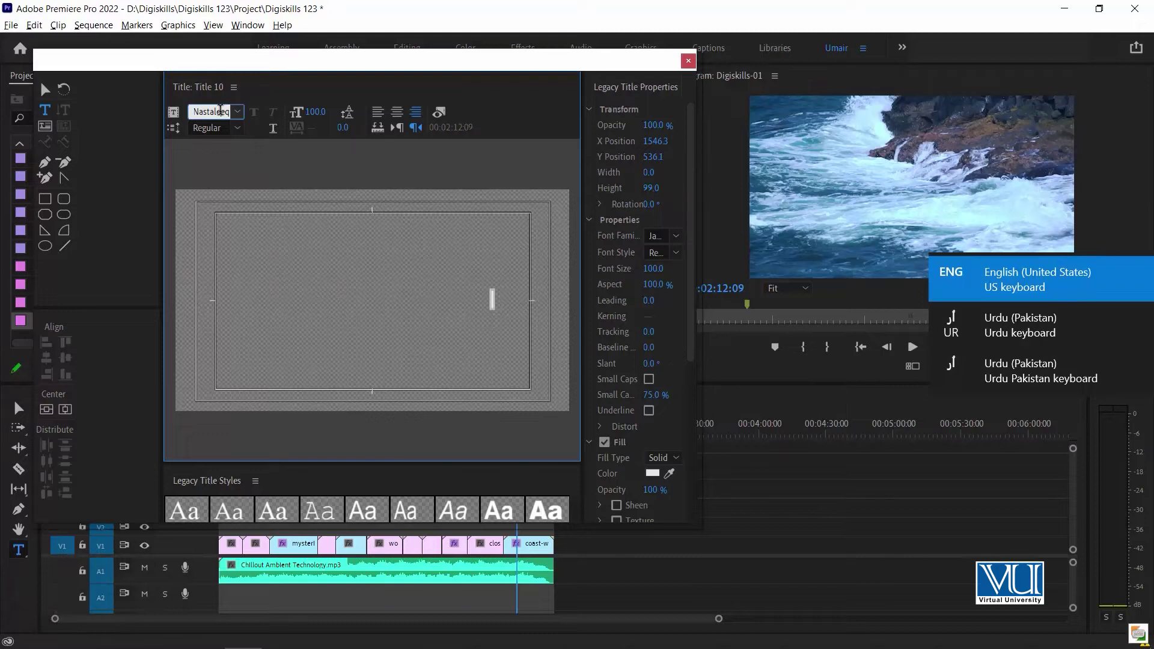
pyautogui.press('super+space')
pyautogui.press('super+space')
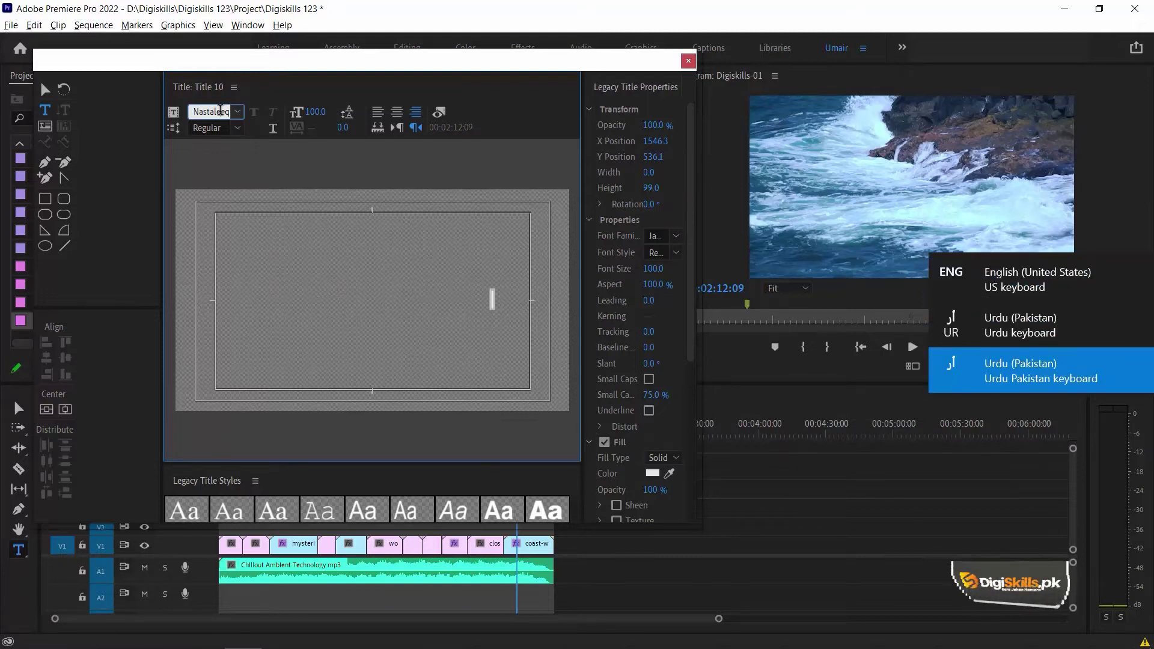
pyautogui.press('super+space')
pyautogui.press('super+space')
pyautogui.press('super+space')
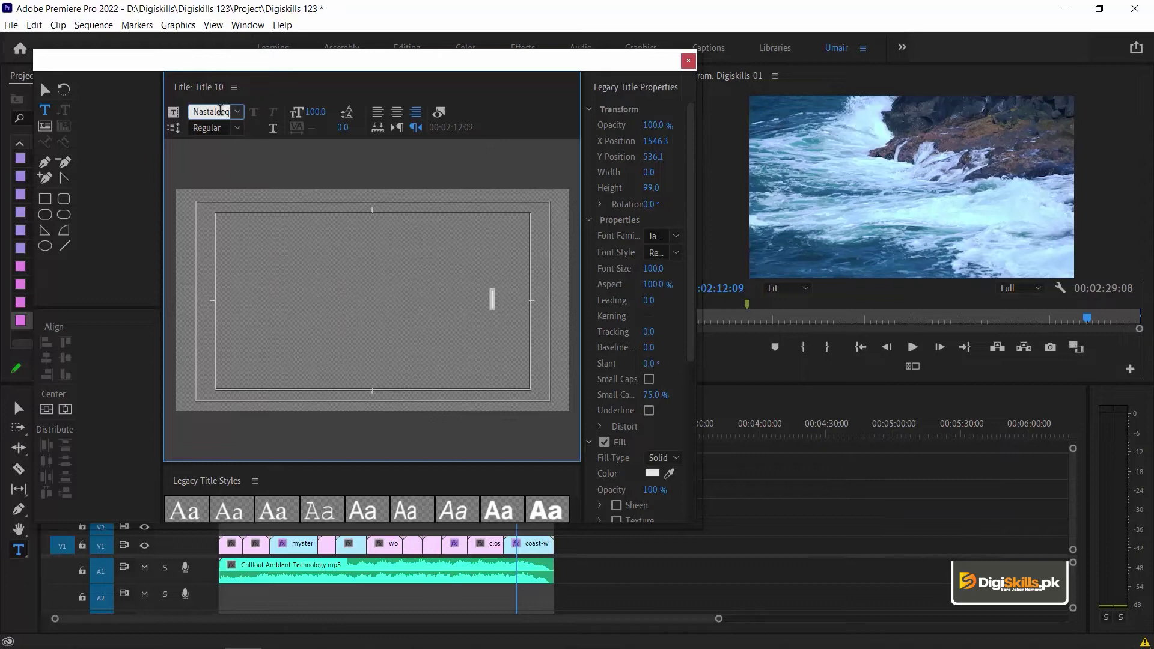
# Enter the Urdu text پاکستان زندہ باد in the title with the Type tool
pyautogui.click(44, 116)
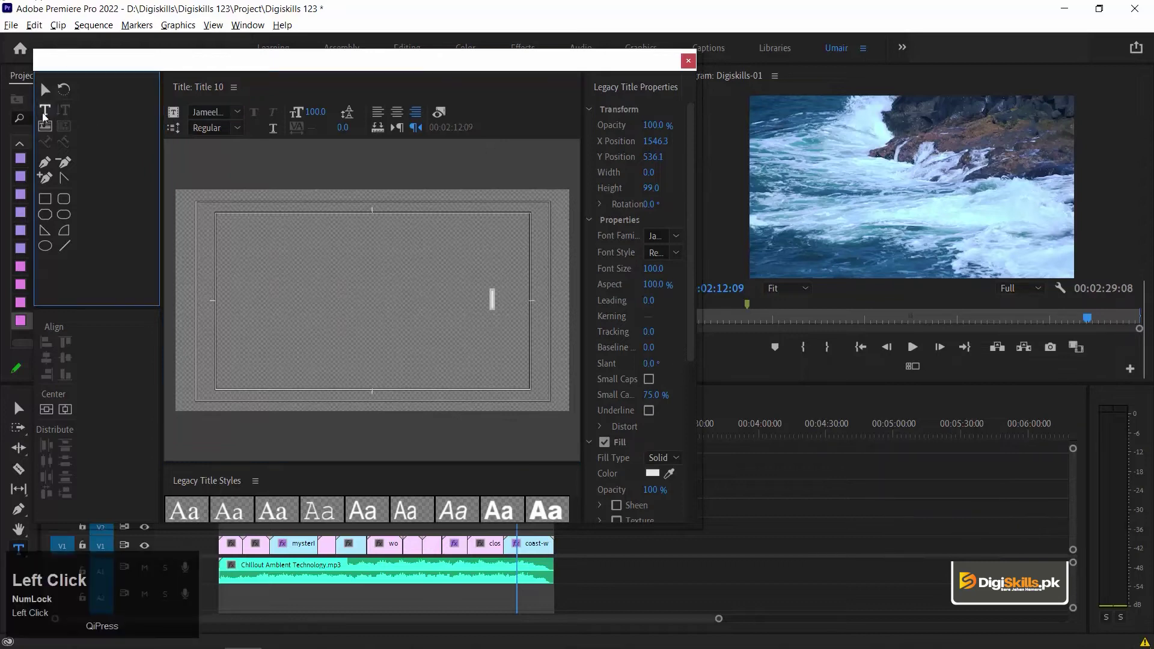
pyautogui.click(553, 331)
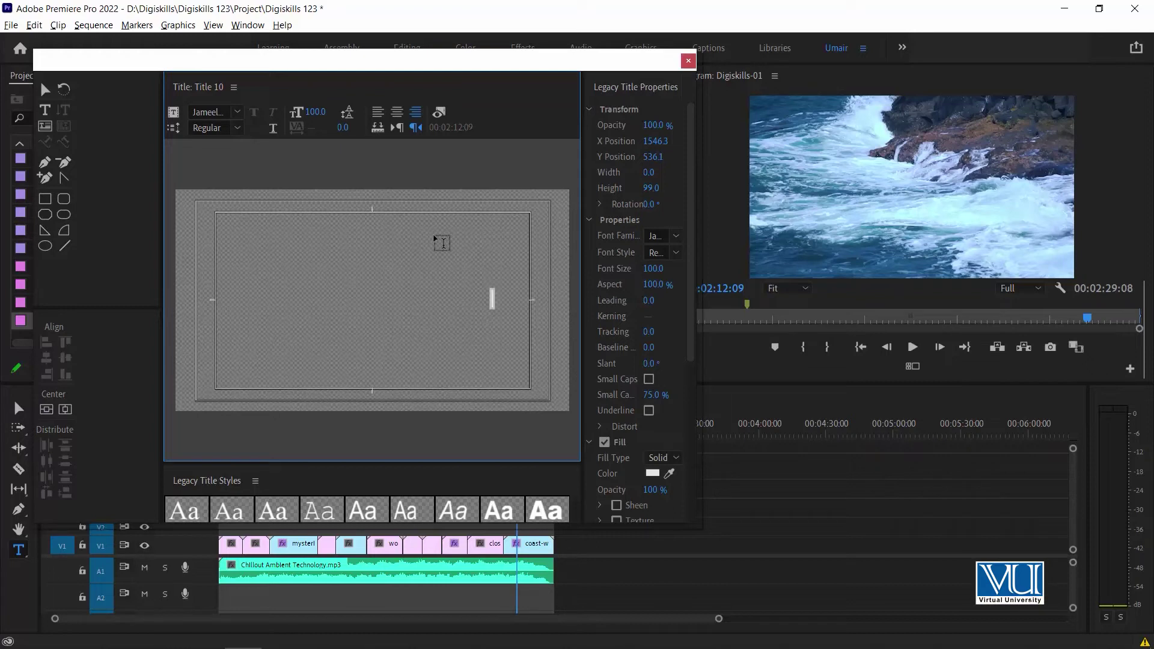
pyautogui.write('p')
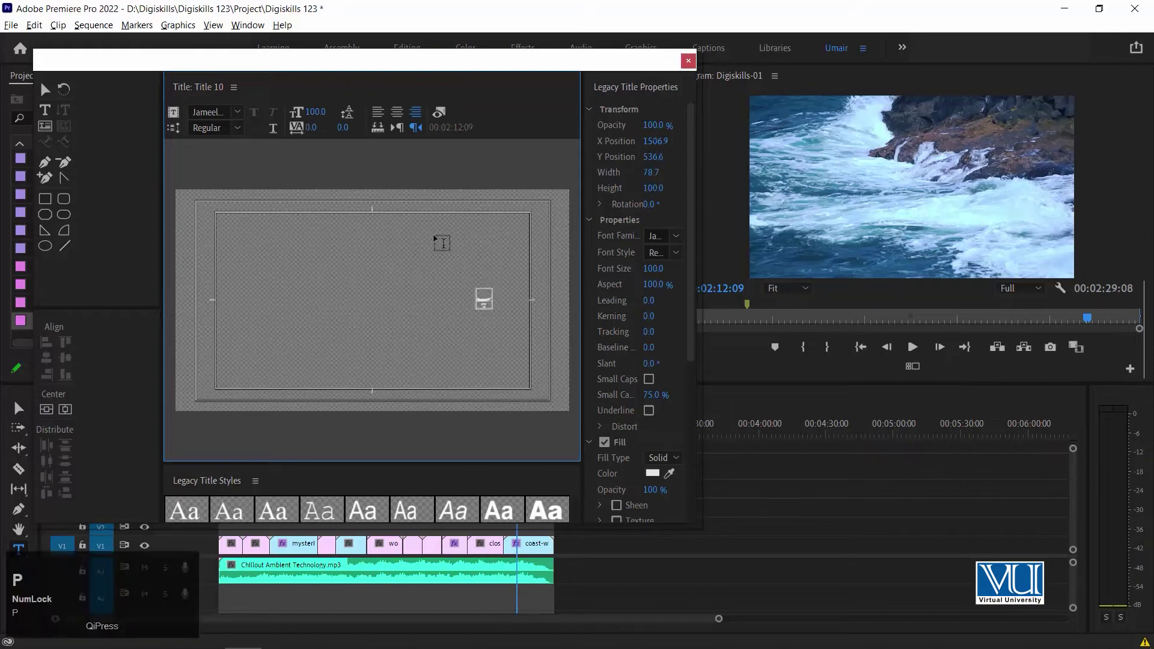
pyautogui.write('aks')
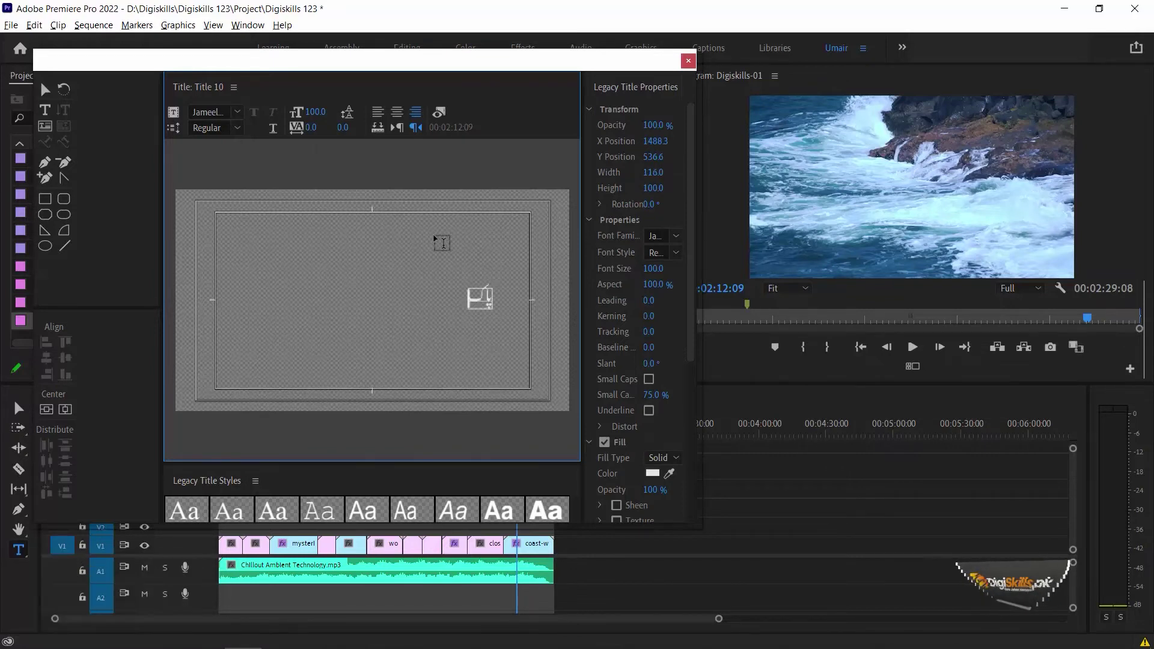
pyautogui.write('ta')
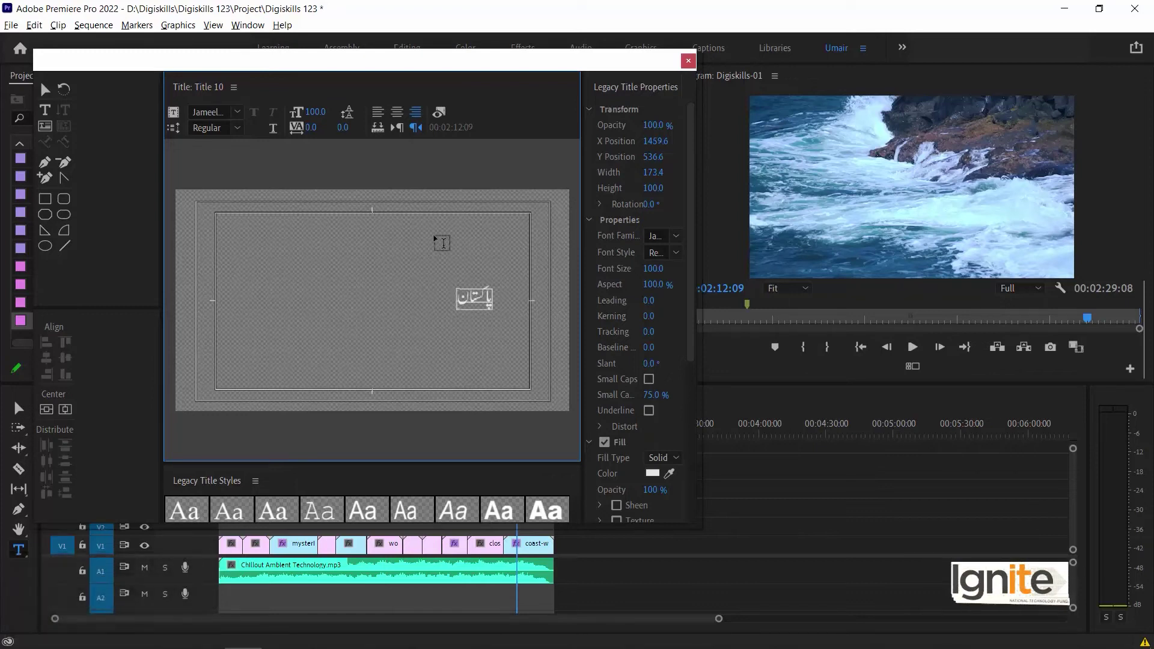
pyautogui.write('ز')
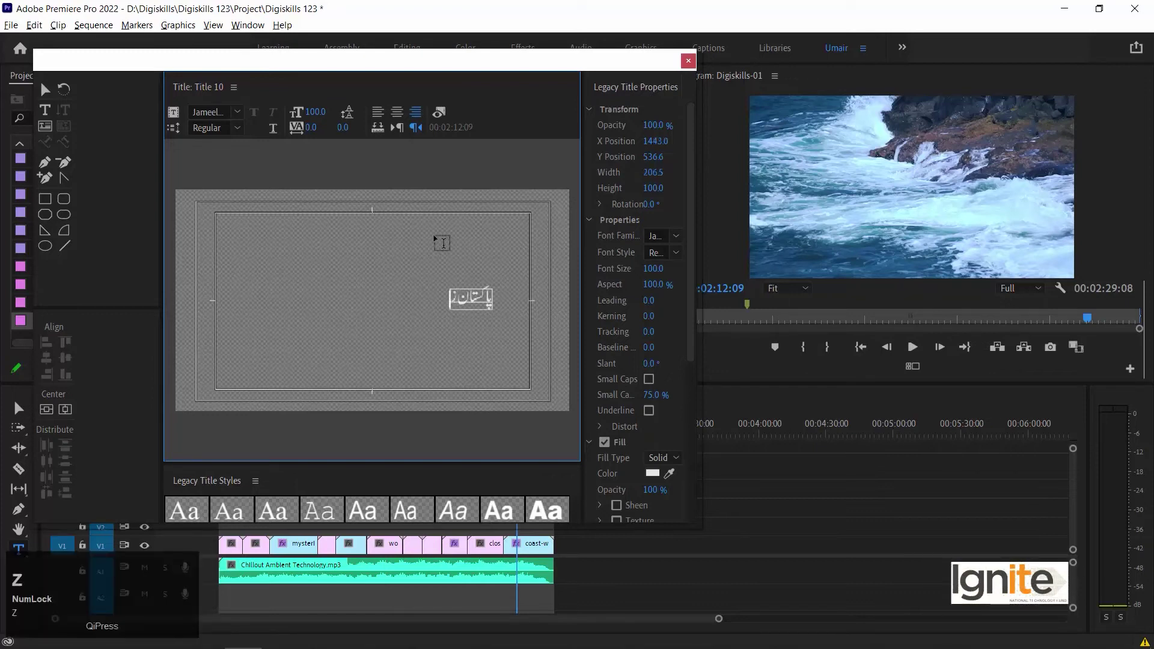
pyautogui.write('ن')
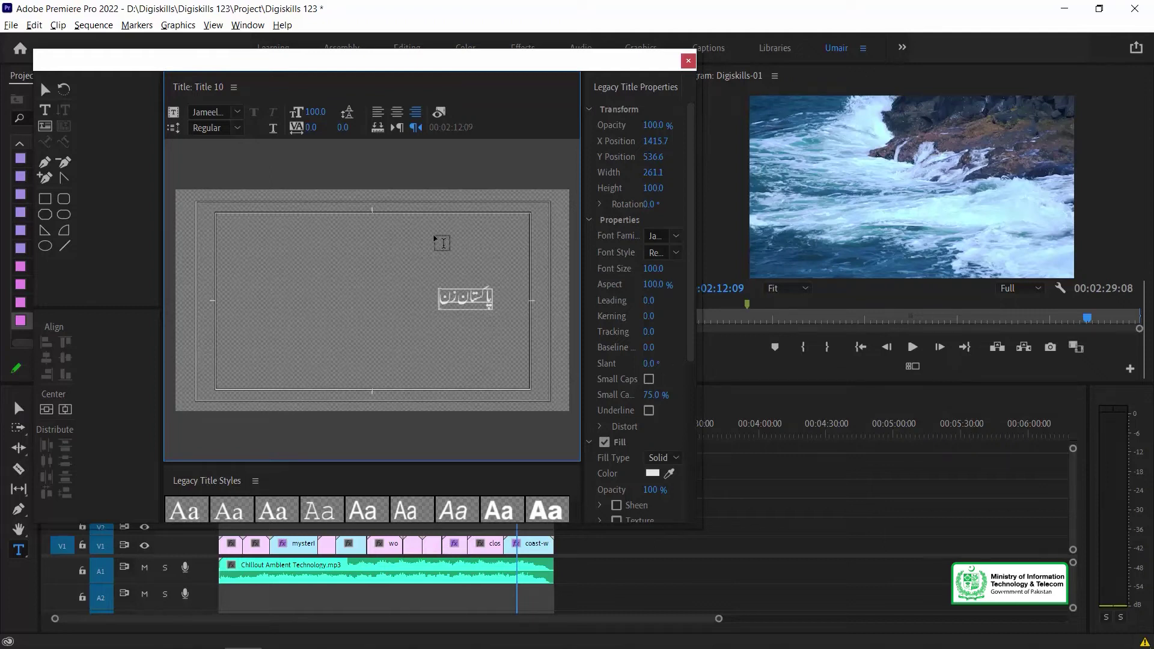
pyautogui.write('دہ')
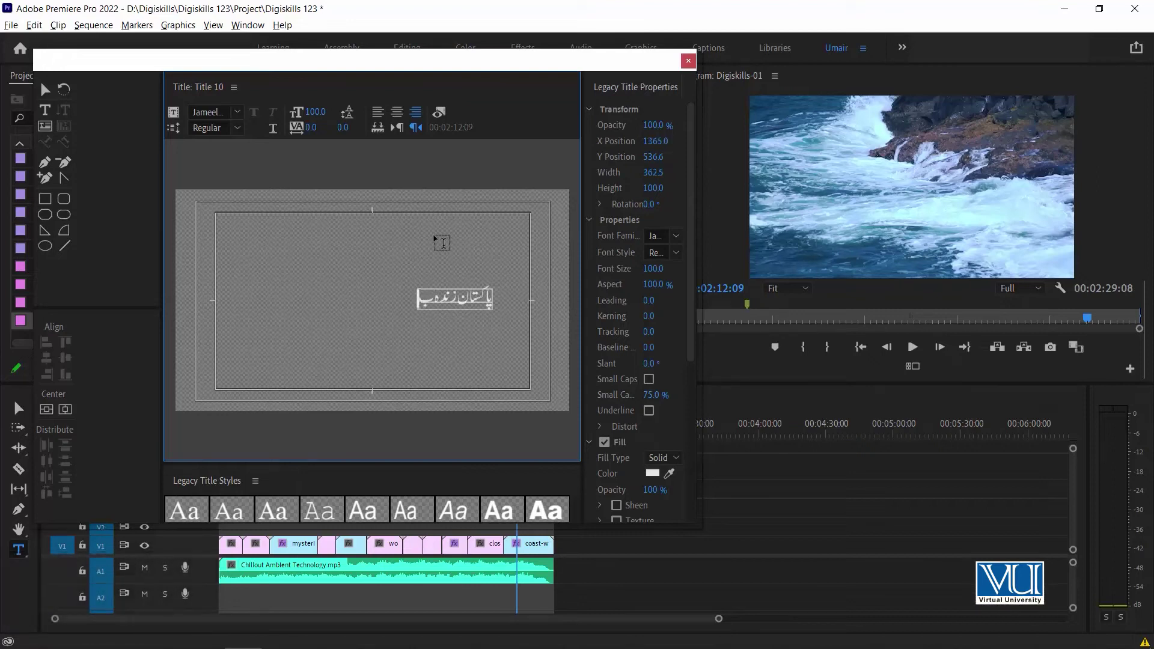
pyautogui.write('باد')
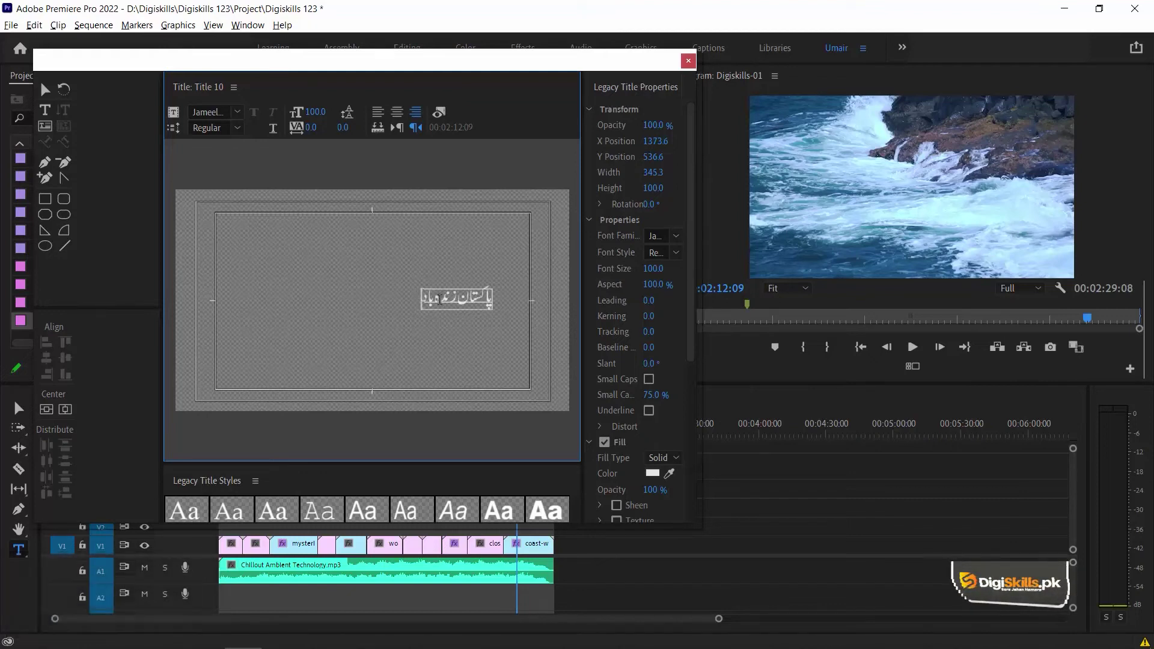
# Select the whole Urdu text, set its font size to 228, and center it horizontally and vertically in the title frame
pyautogui.moveTo(420, 296); pyautogui.dragTo(500, 291)
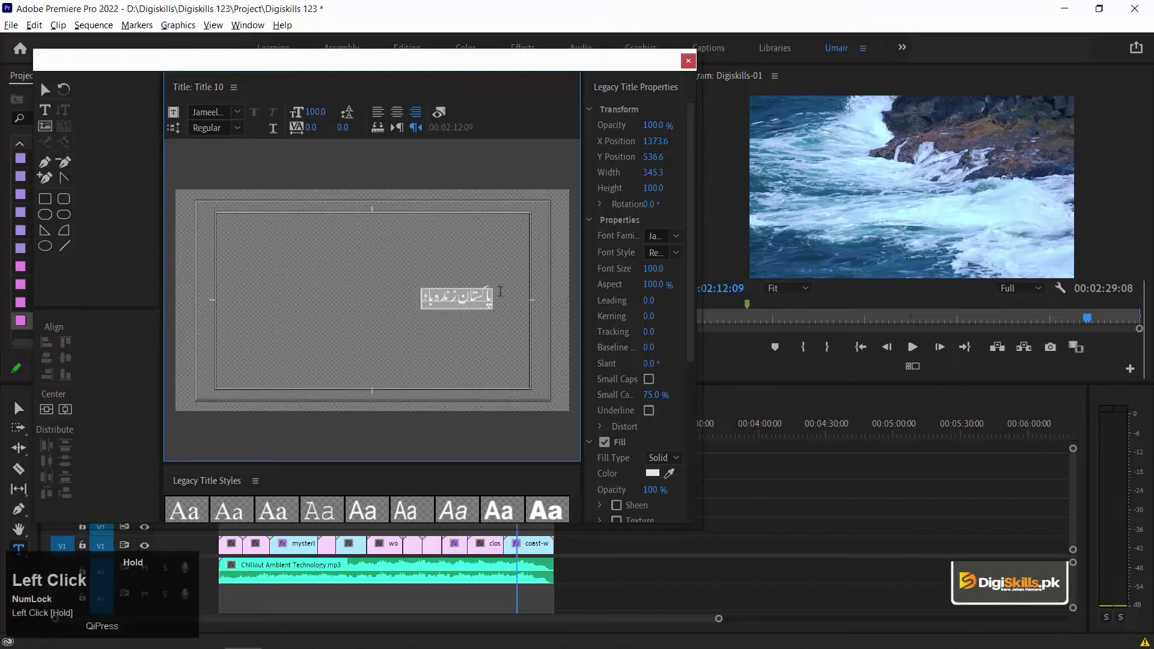
pyautogui.click(47, 410)
pyautogui.click(65, 409)
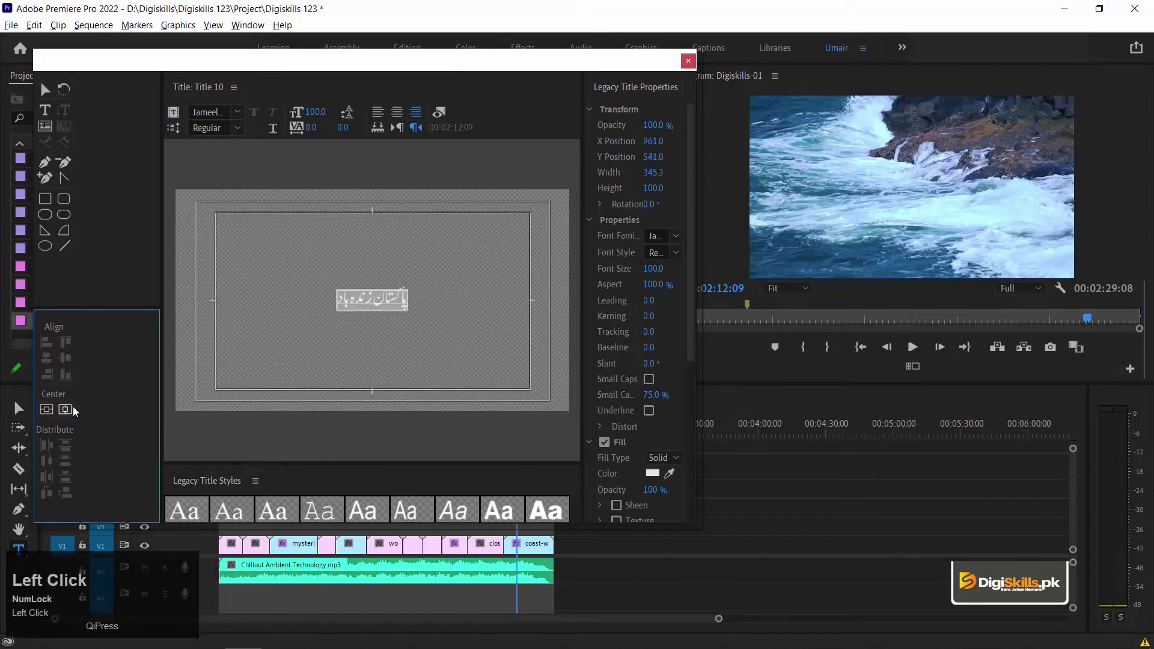
pyautogui.moveTo(696, 260); pyautogui.dragTo(742, 268)
pyautogui.click(46, 410)
pyautogui.click(65, 409)
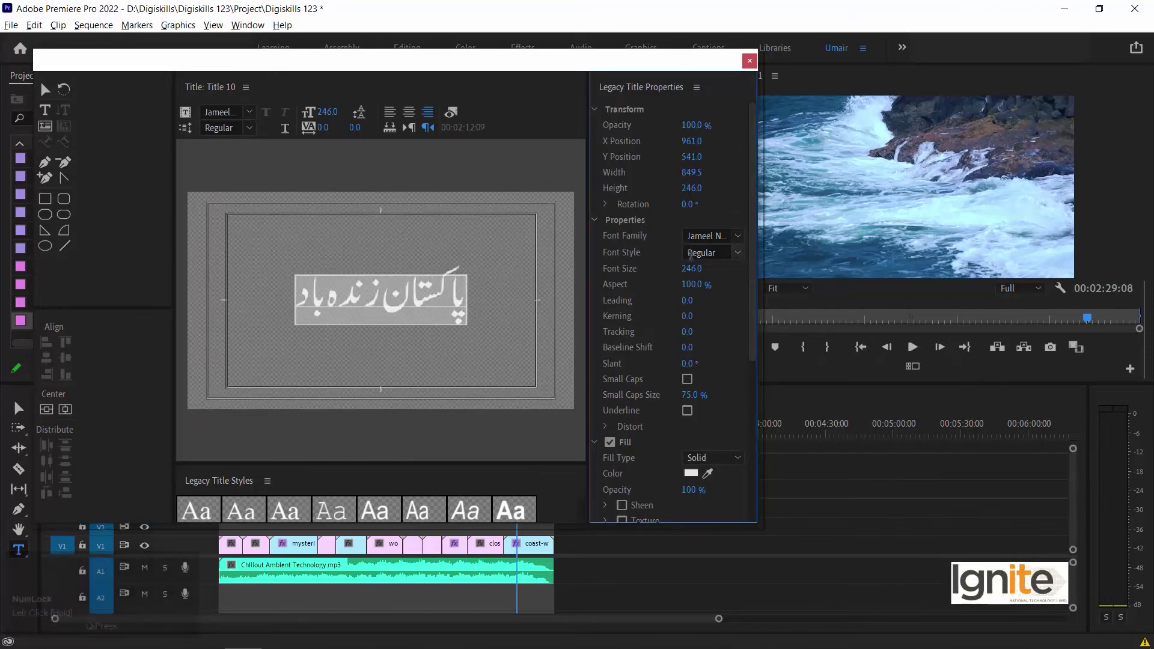
pyautogui.moveTo(692, 269)
pyautogui.mouseDown()
pyautogui.moveTo(673, 269)
pyautogui.moveTo(686, 269)
pyautogui.mouseUp()
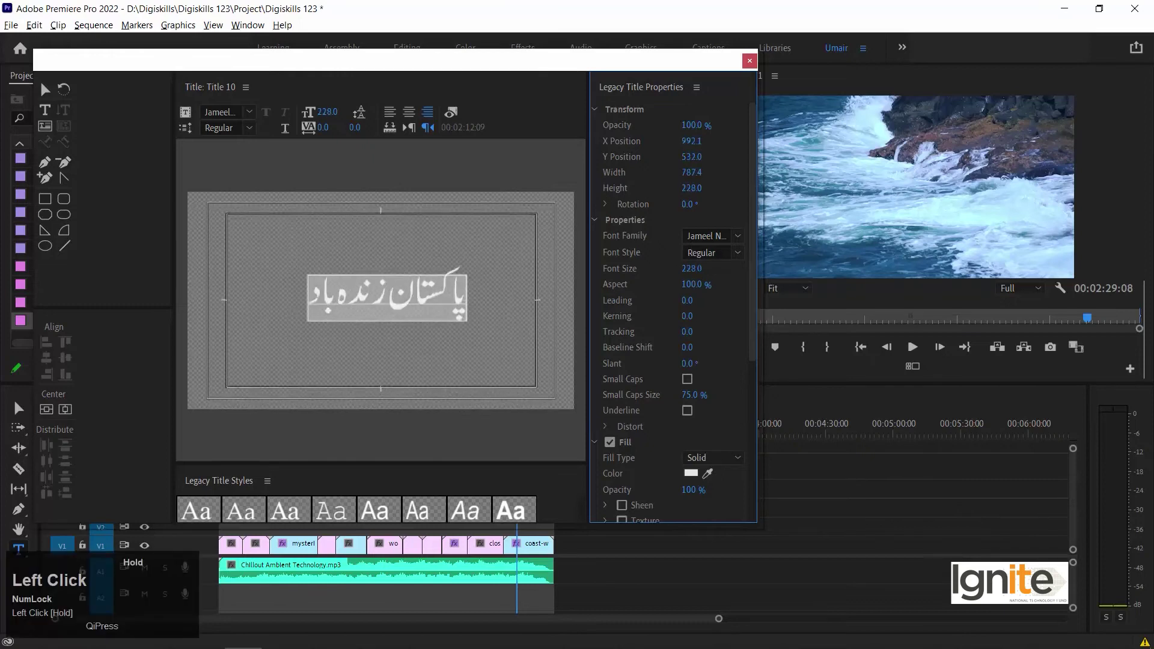
pyautogui.click(46, 410)
pyautogui.click(65, 409)
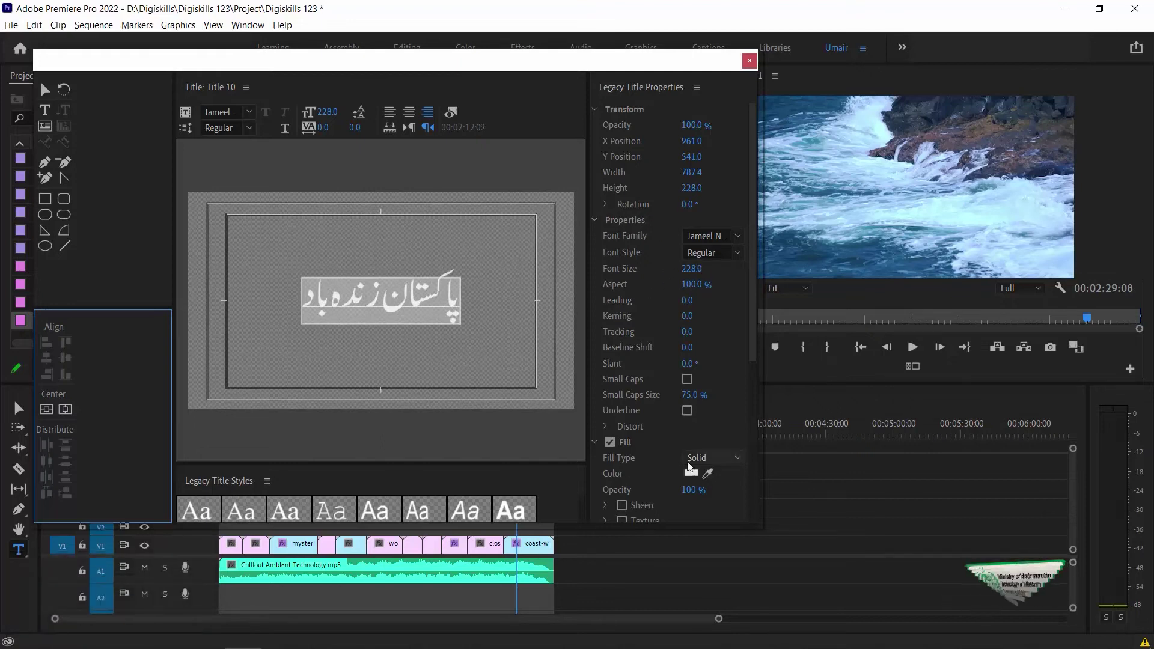
# Try a green fill color on the Urdu text, and undo the color change
pyautogui.click(691, 471)
pyautogui.moveTo(690, 327); pyautogui.dragTo(904, 244)
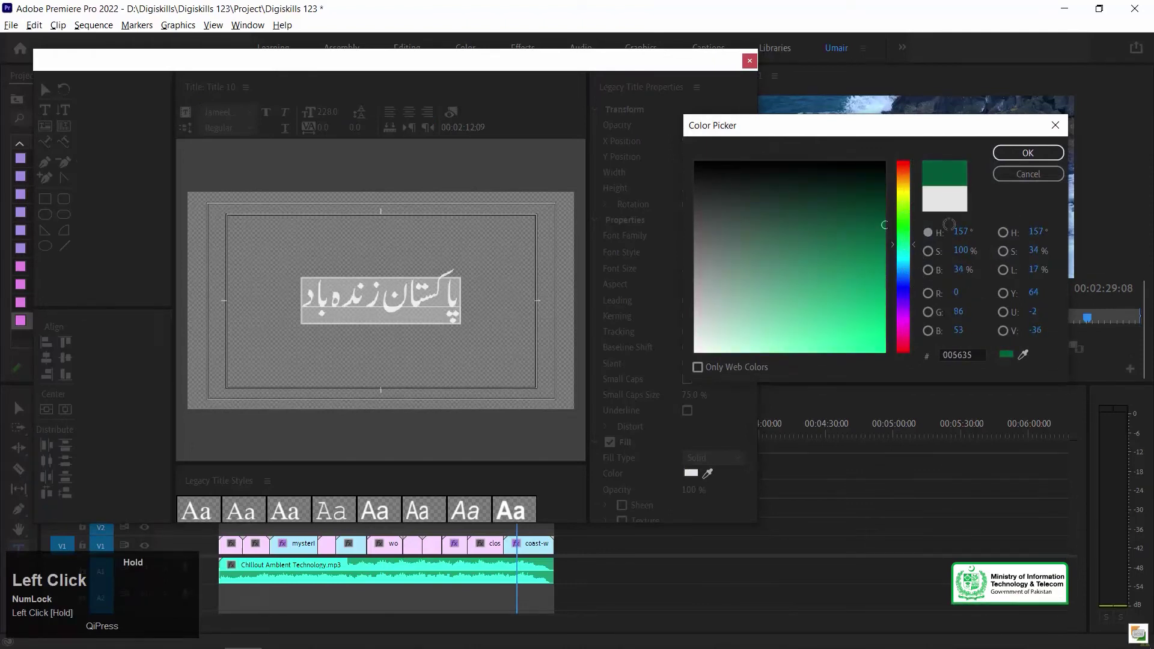
pyautogui.moveTo(905, 245); pyautogui.dragTo(904, 225)
pyautogui.click(1027, 152)
pyautogui.scroll(-2, 647, 493)
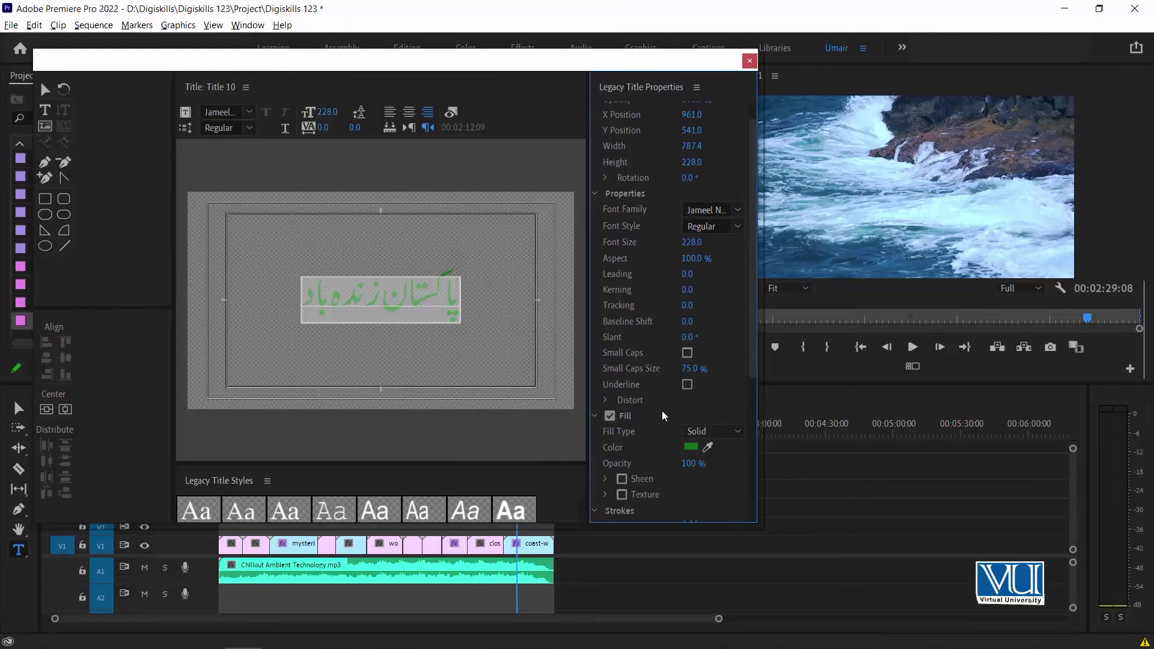
pyautogui.hotkey('ctrl', 'z')
# Add an outer stroke to the Urdu text and set the stroke color to bright green
pyautogui.scroll(-4, 667, 415)
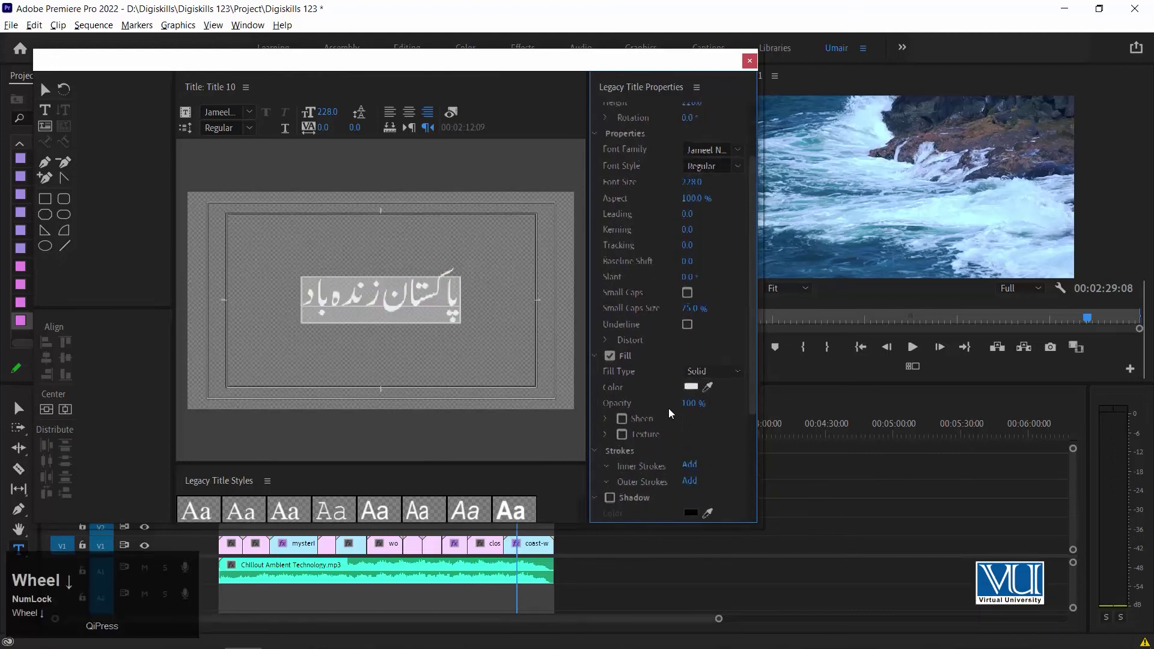
pyautogui.scroll(-1, 671, 414)
pyautogui.click(689, 458)
pyautogui.scroll(-3, 689, 463)
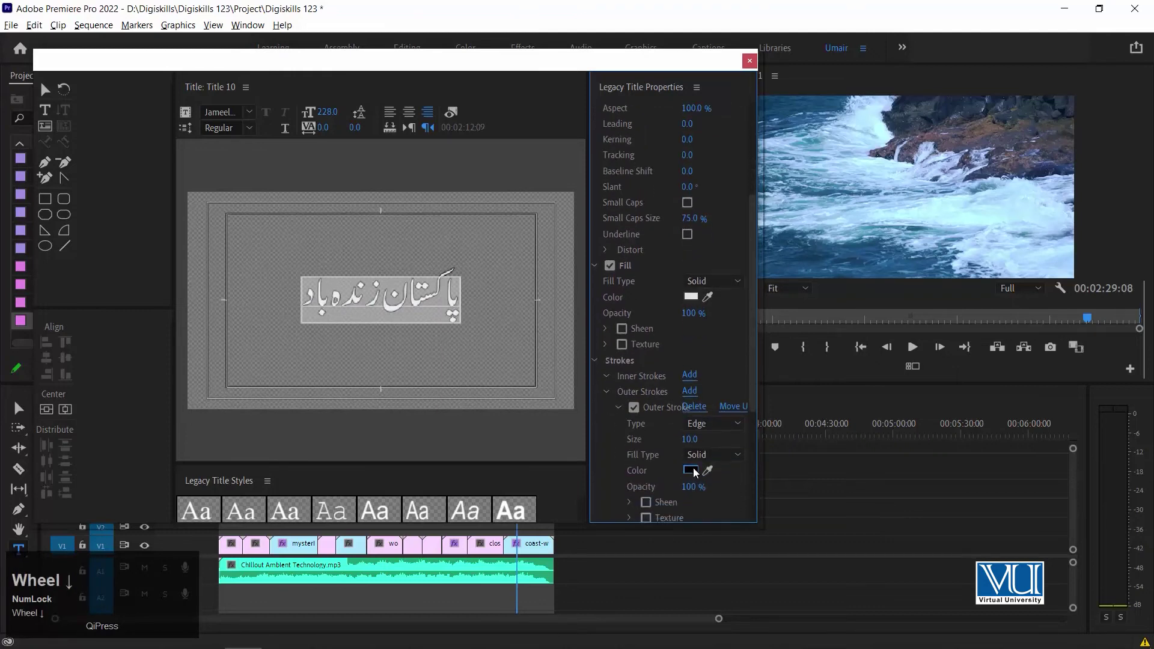
pyautogui.click(690, 470)
pyautogui.click(901, 229)
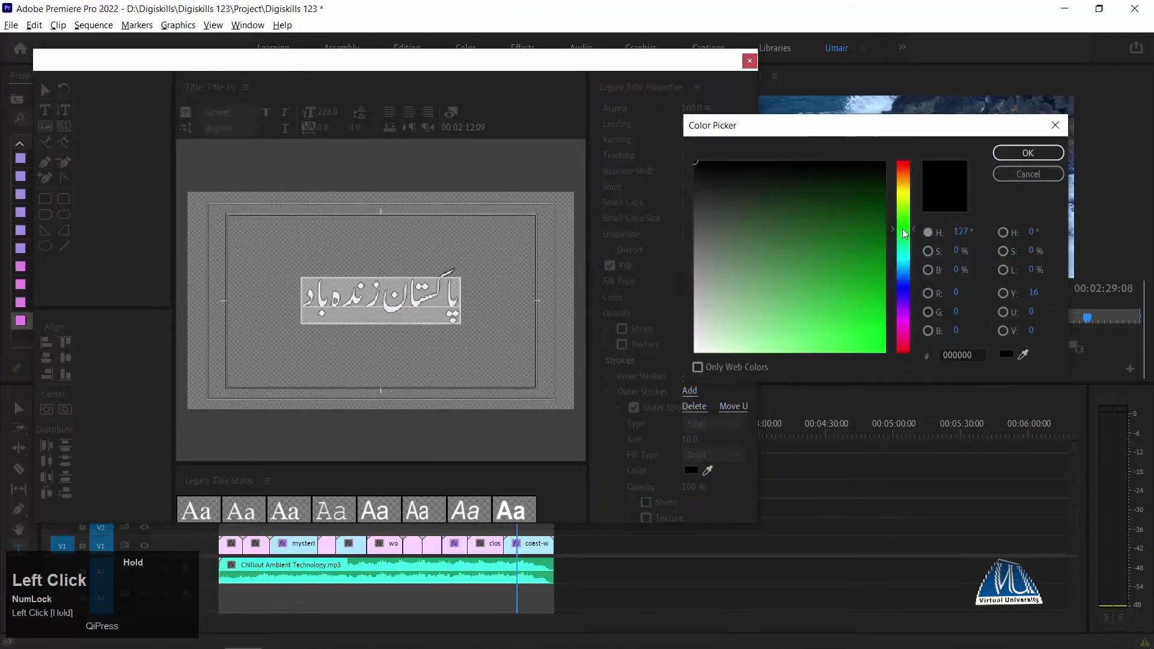
pyautogui.click(884, 352)
pyautogui.click(1024, 153)
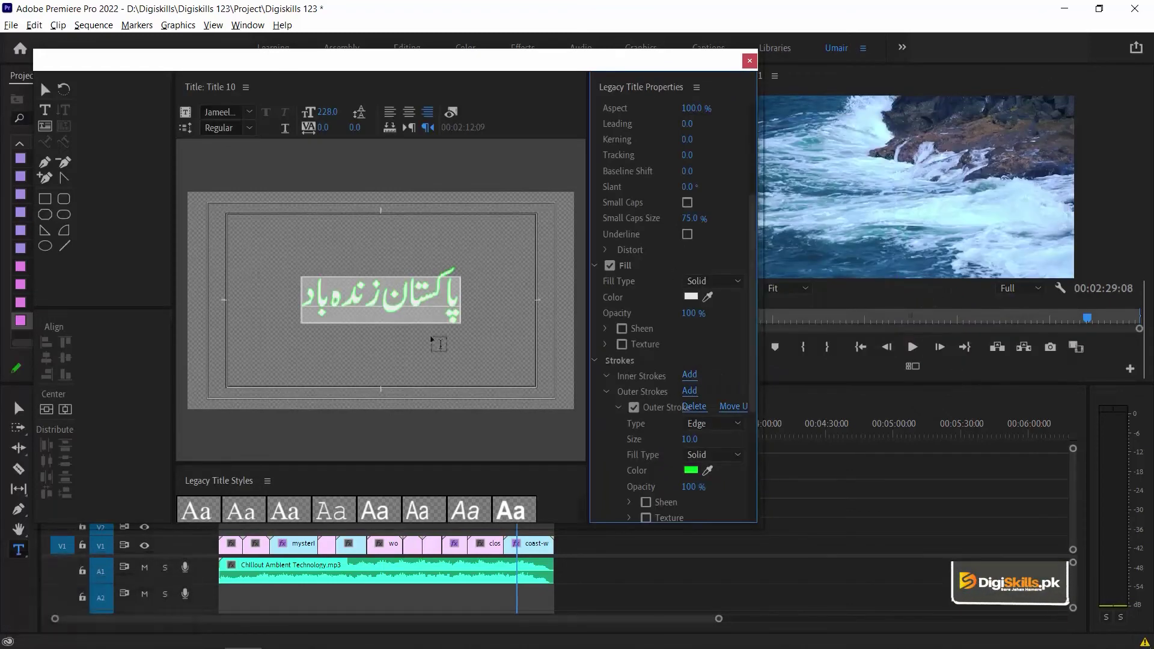
# Deselect the Urdu text's characters and show the background video behind the title
pyautogui.click(405, 302)
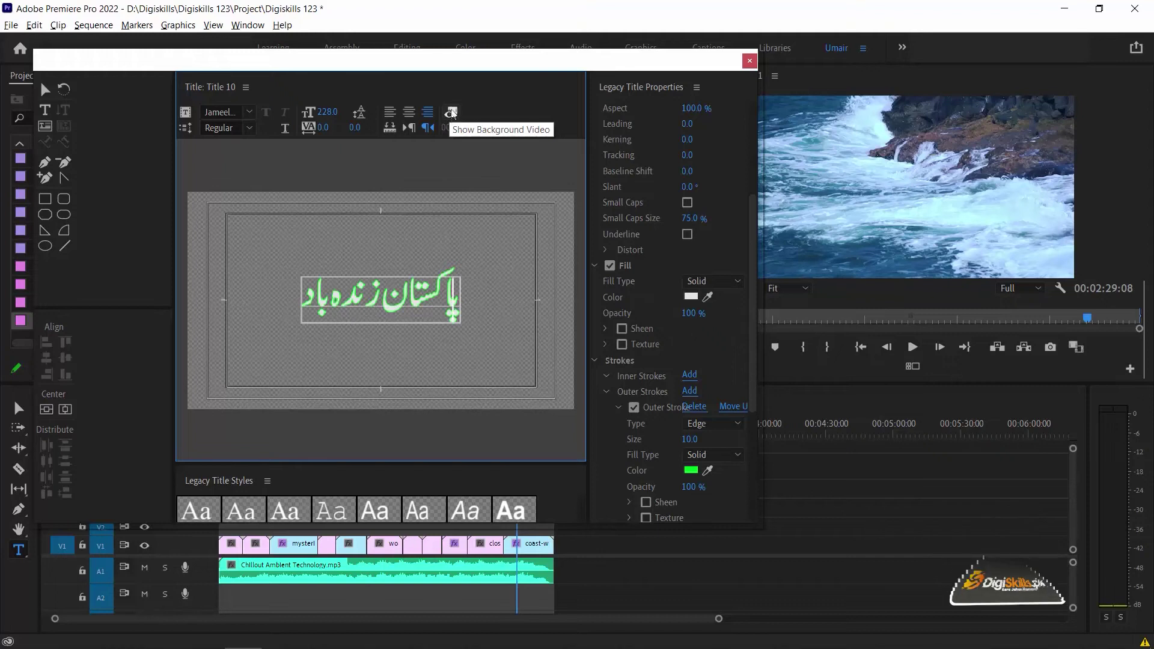
pyautogui.click(452, 115)
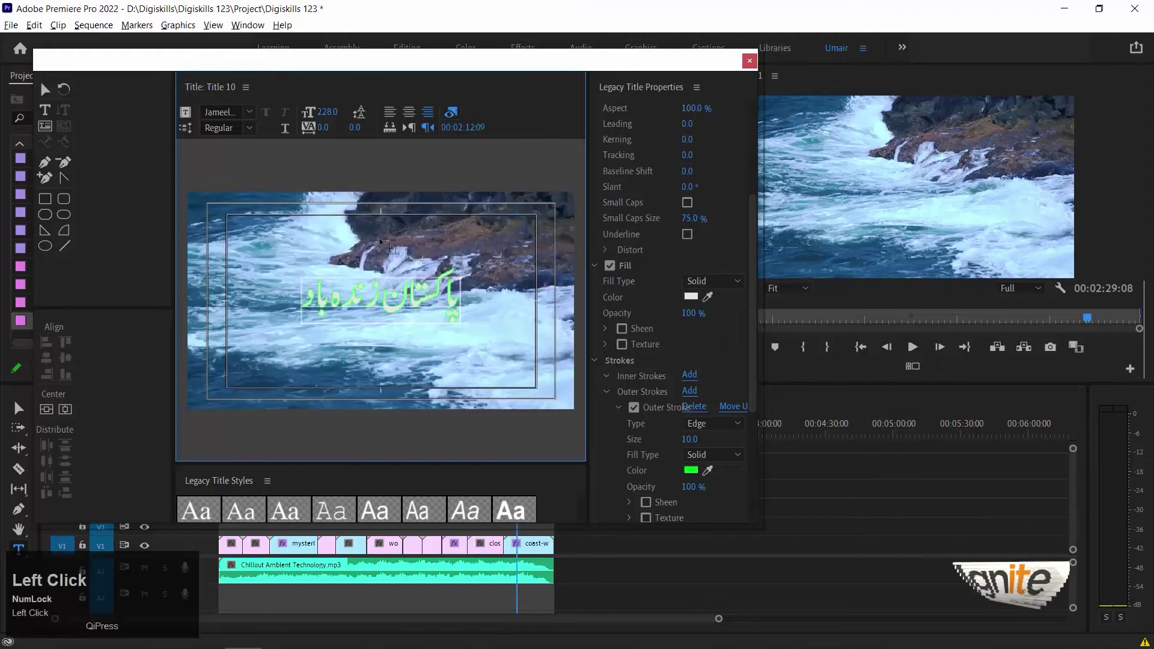
# Move the Urdu text to the lower-left corner of the title's safe area
pyautogui.click(46, 89)
pyautogui.moveTo(411, 293); pyautogui.dragTo(336, 365)
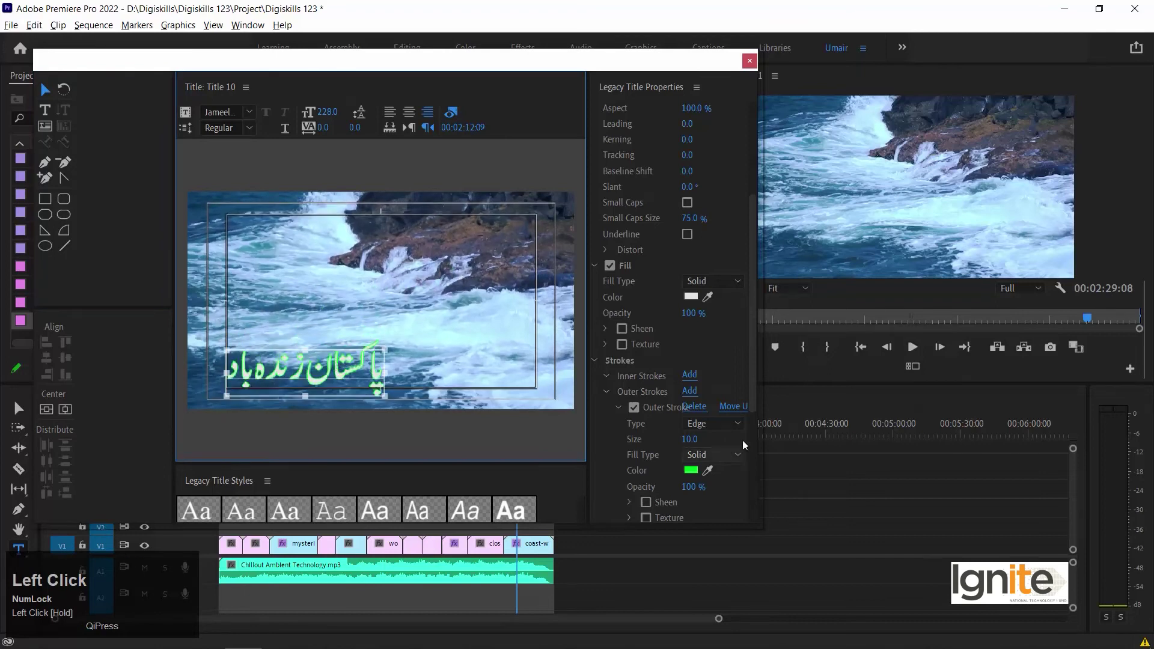
# Turn on the Urdu text's shadow, enlarge its font size to 266, and close the title designer
pyautogui.click(595, 362)
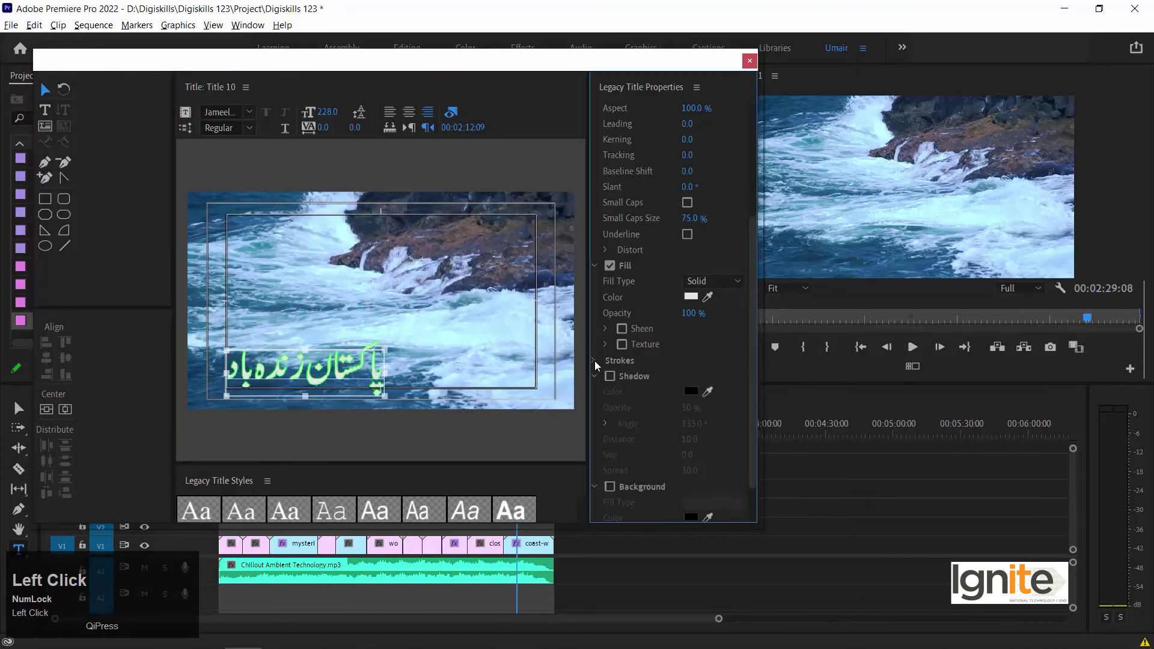
pyautogui.scroll(1, 691, 180)
pyautogui.moveTo(691, 133); pyautogui.dragTo(767, 68)
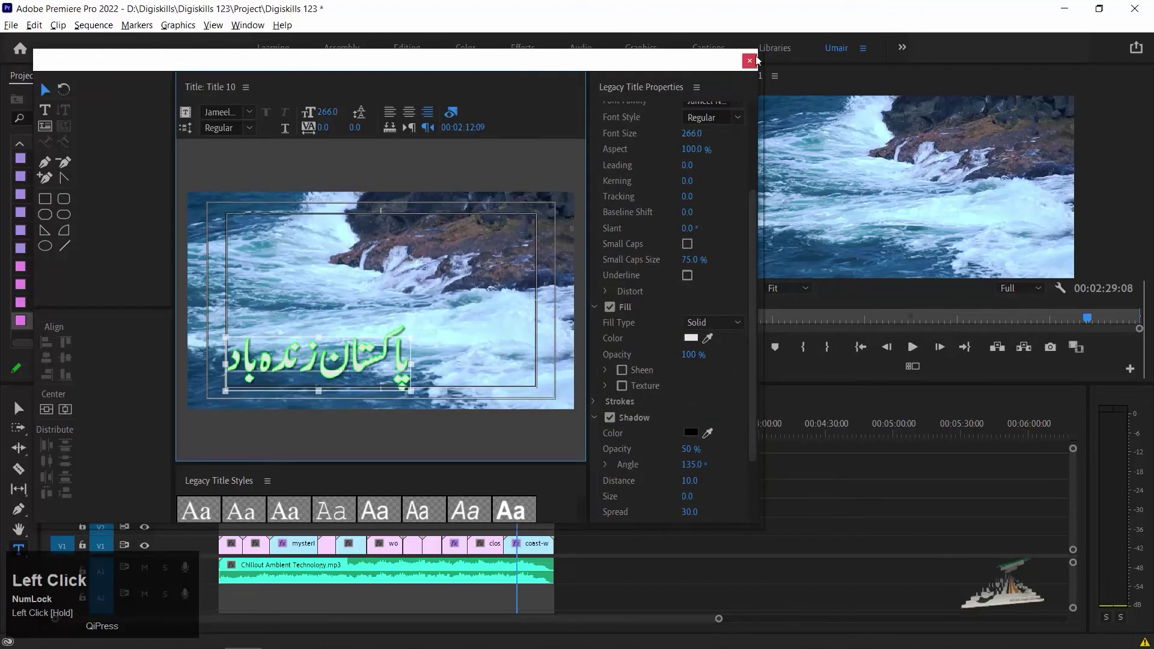
pyautogui.click(750, 61)
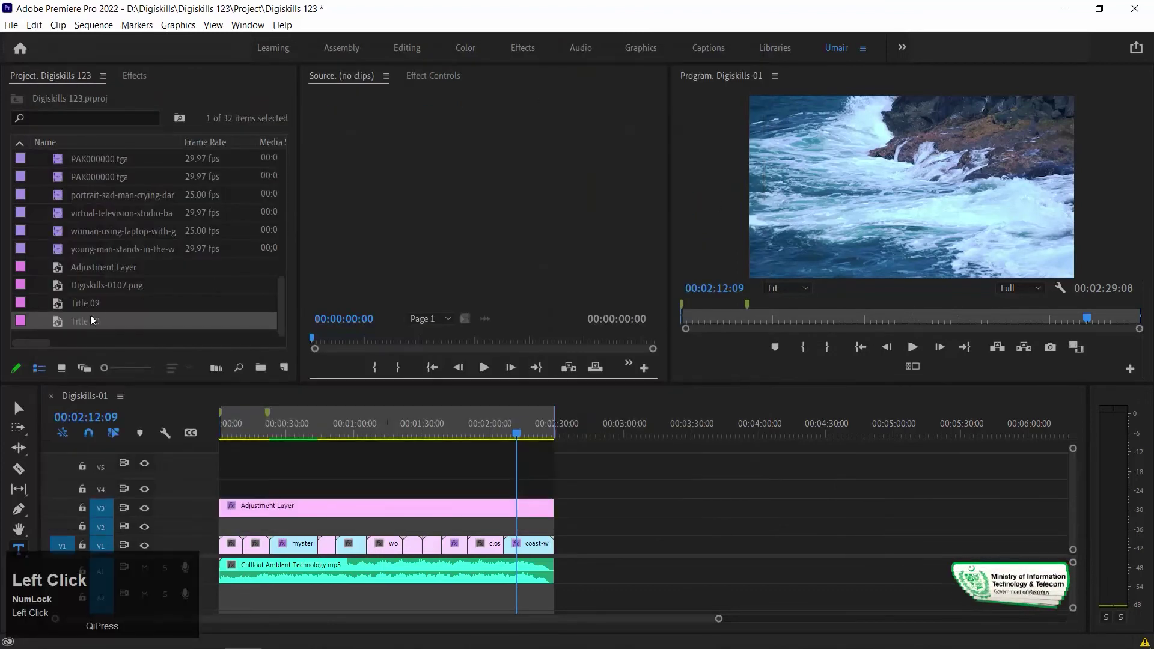
# Place Title 10 on track V4 above the water-surface clip and trim its start to that clip's first frame at 00:00:52:06
pyautogui.moveTo(60, 328); pyautogui.dragTo(328, 488)
pyautogui.click(363, 433)
pyautogui.click(344, 433)
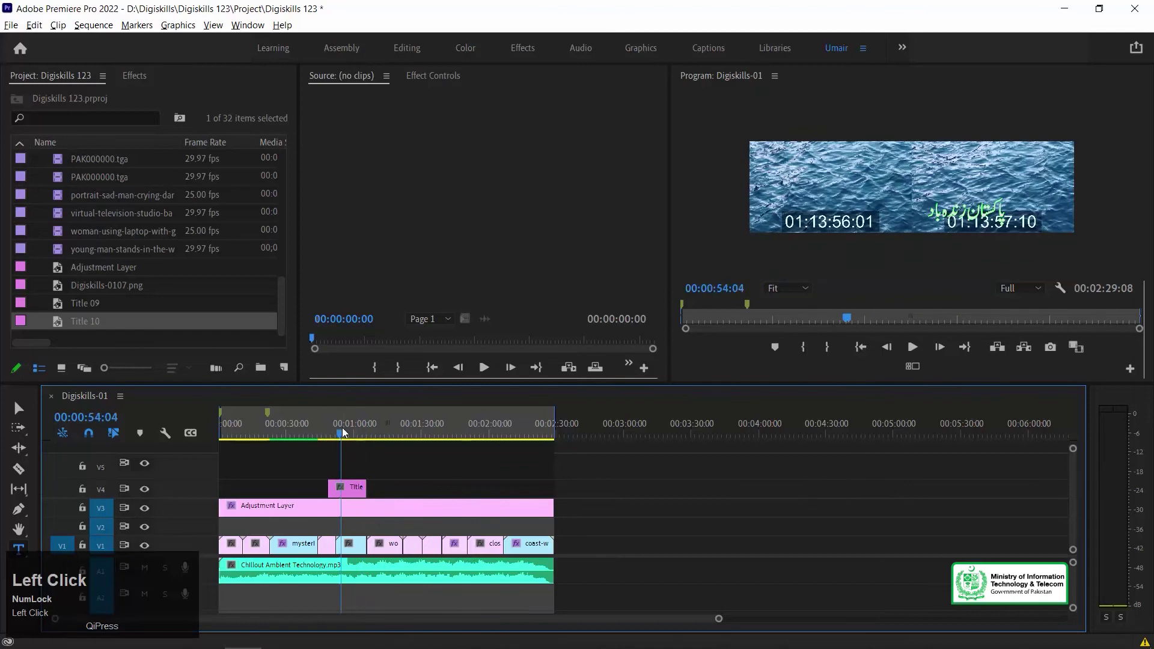
pyautogui.click(328, 421)
pyautogui.press('=')
pyautogui.moveTo(599, 493); pyautogui.dragTo(628, 489)
# Apply the default transition to both ends of Title 10, trim its end slightly earlier, and play the result
pyautogui.hotkey('ctrl', 'd')
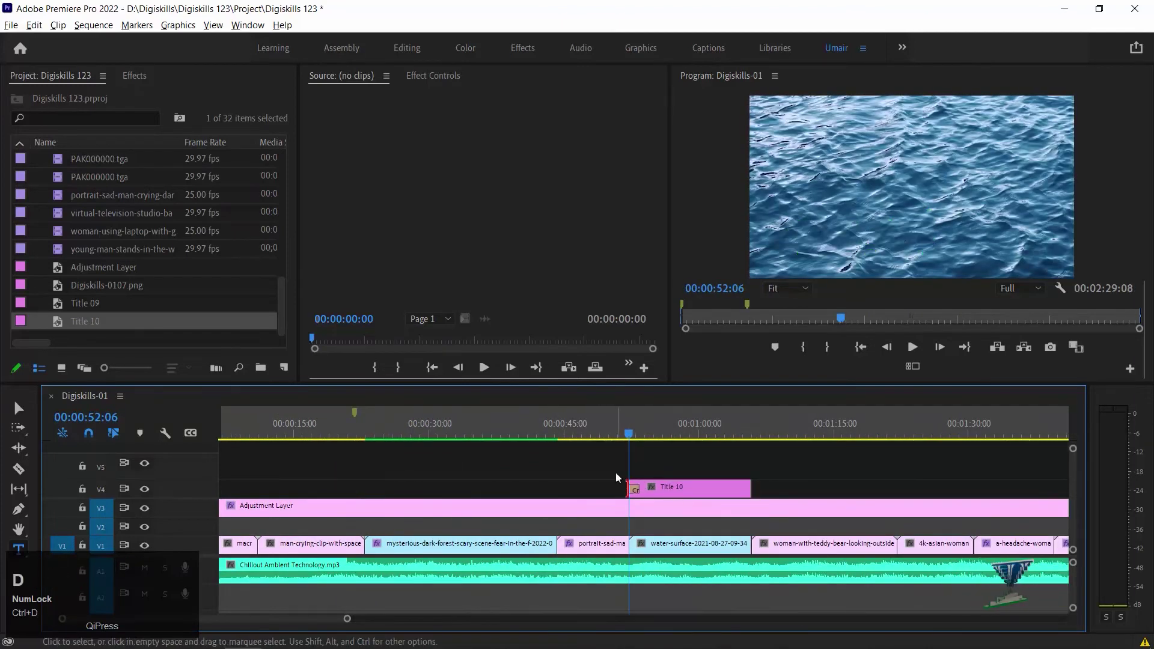
pyautogui.moveTo(750, 488); pyautogui.dragTo(738, 487)
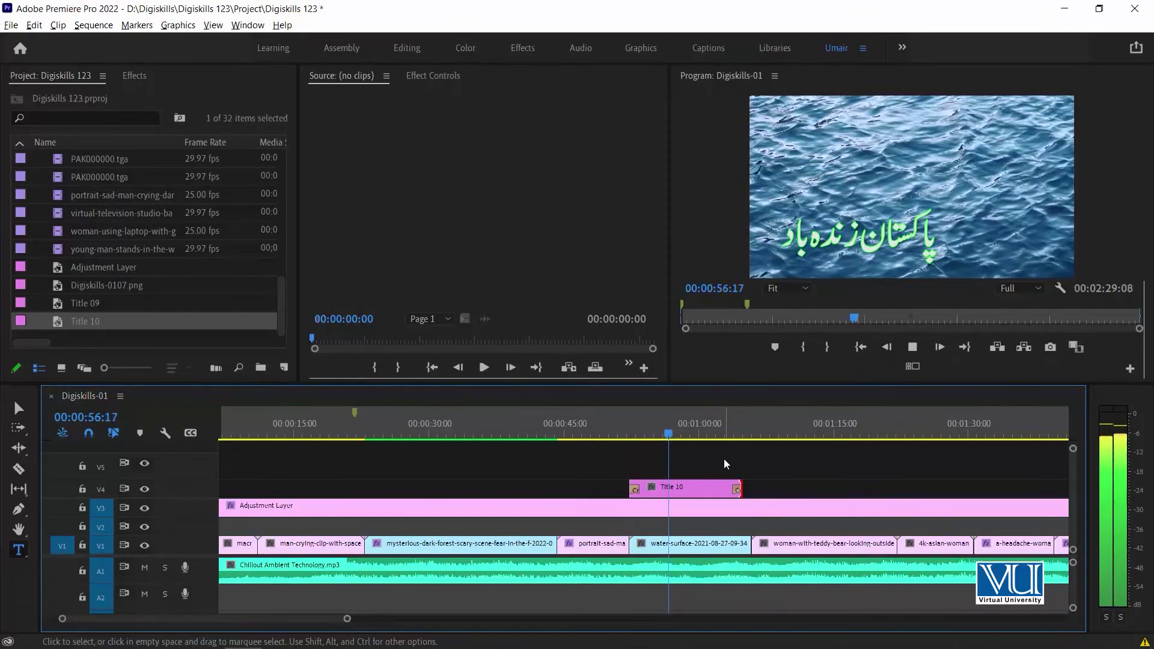
pyautogui.press('space')
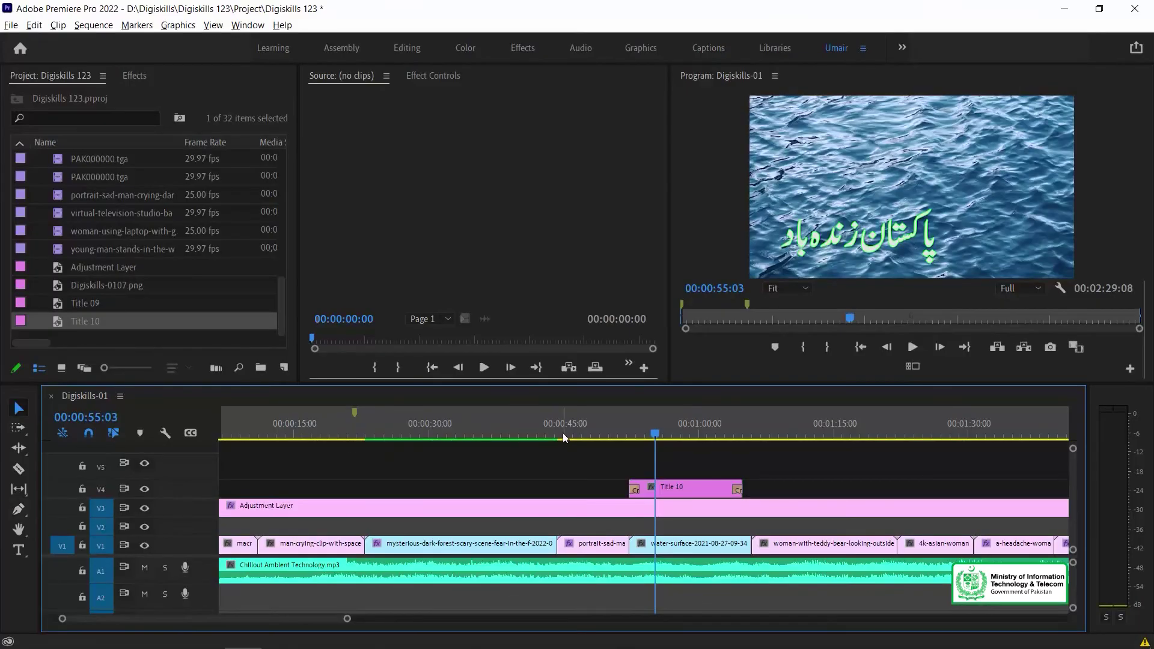
# Start a new text graphic with the Type tool over the coast-waves clip at 00:02:12:05
pyautogui.click(439, 429)
pyautogui.click(817, 430)
pyautogui.moveTo(826, 430)
pyautogui.mouseDown()
pyautogui.moveTo(906, 430)
pyautogui.moveTo(813, 431)
pyautogui.mouseUp()
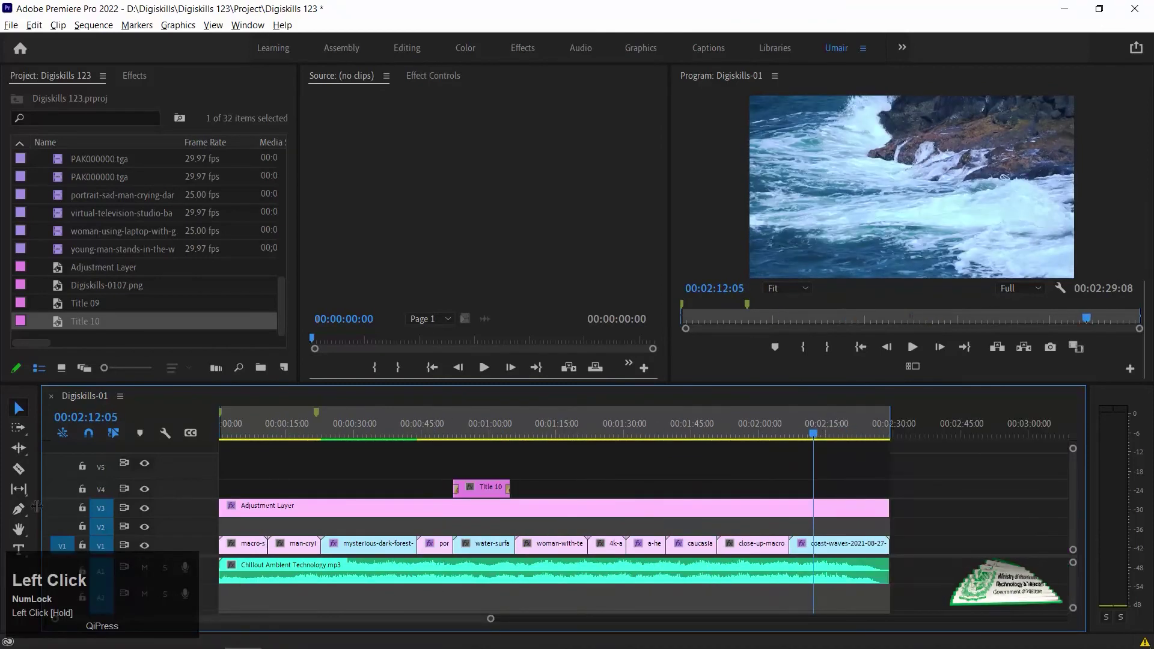
pyautogui.click(19, 550)
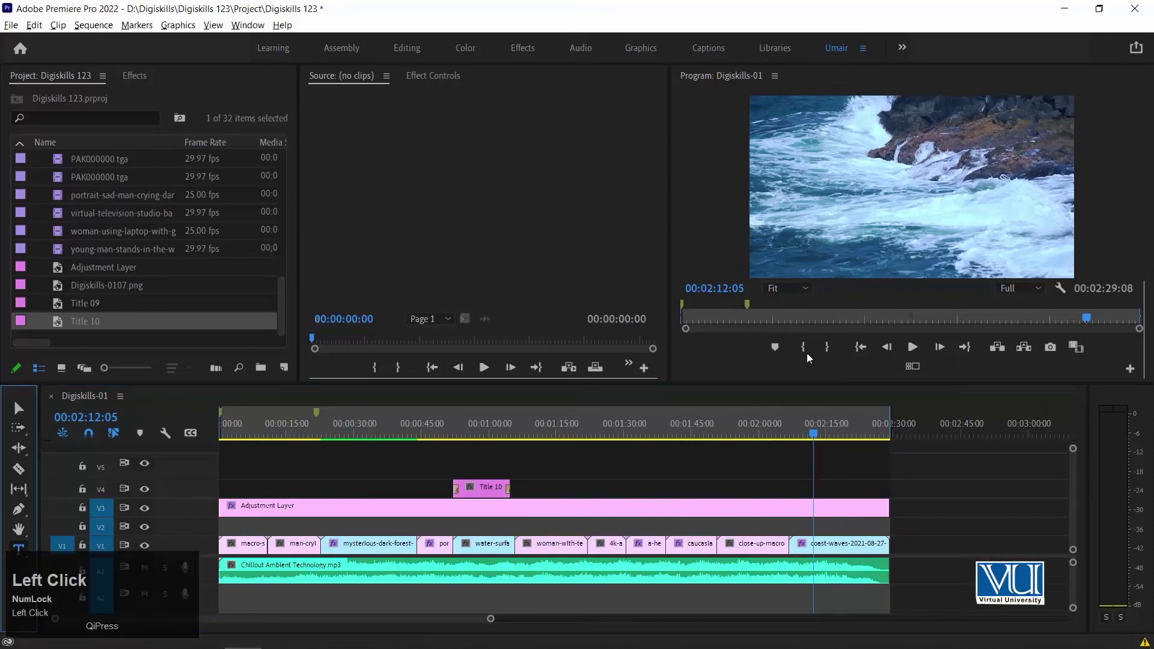
pyautogui.click(809, 232)
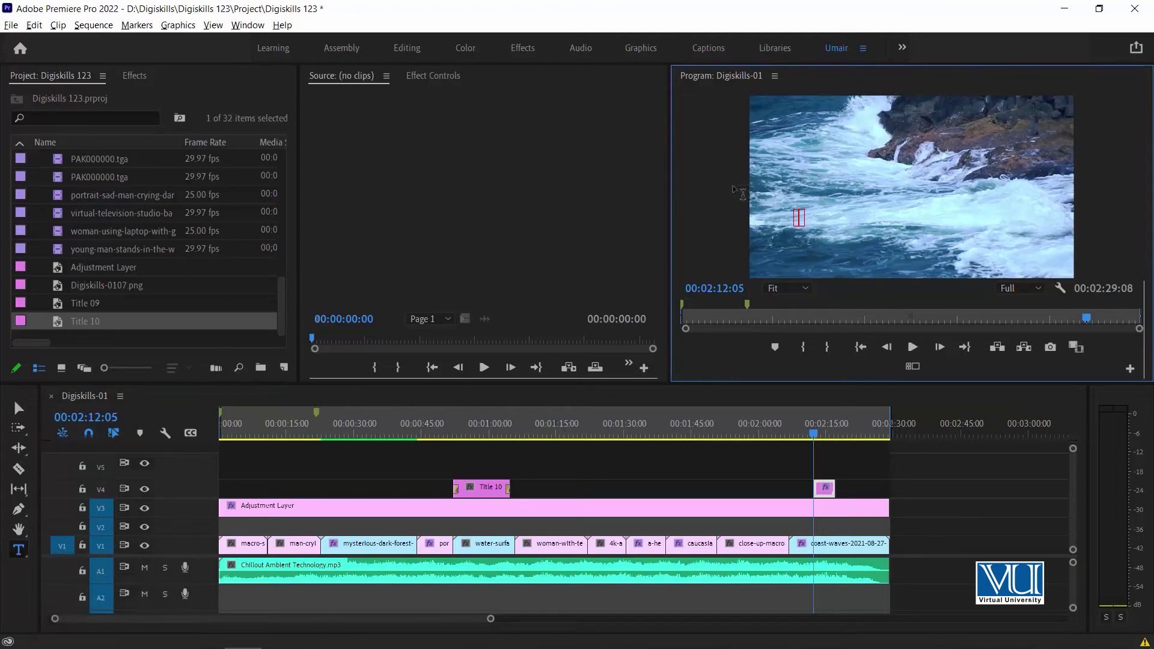
# Set the new text layer's source font to Jameel Noori Nastaleeq, switching the keyboard to English for the font search
pyautogui.click(445, 76)
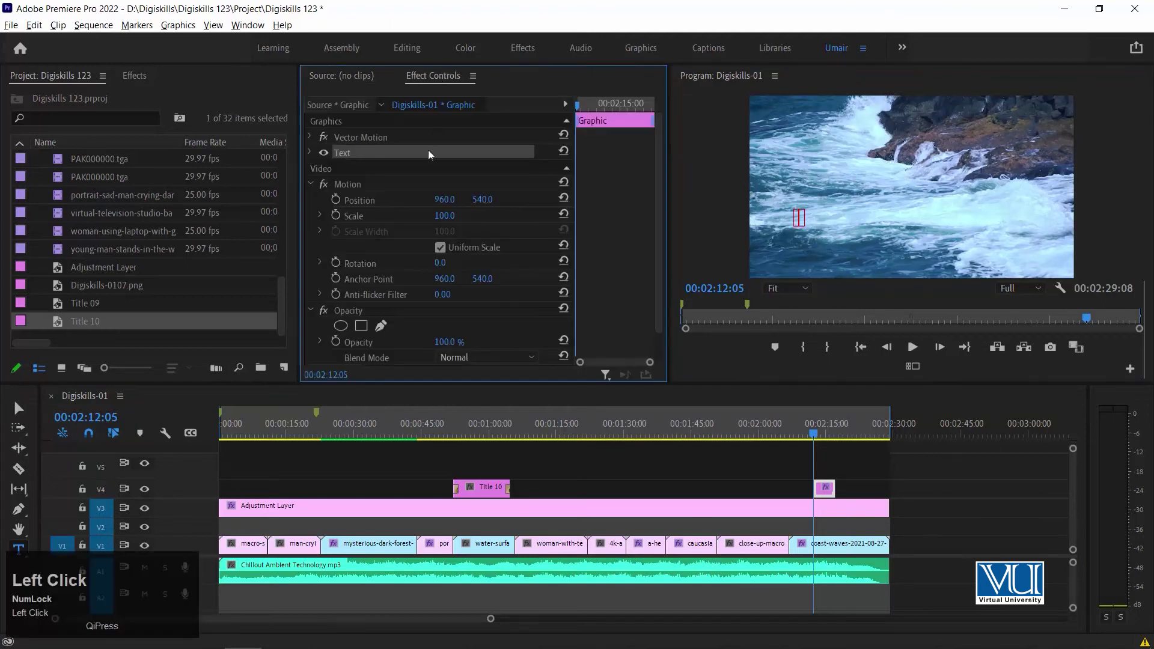
pyautogui.click(309, 153)
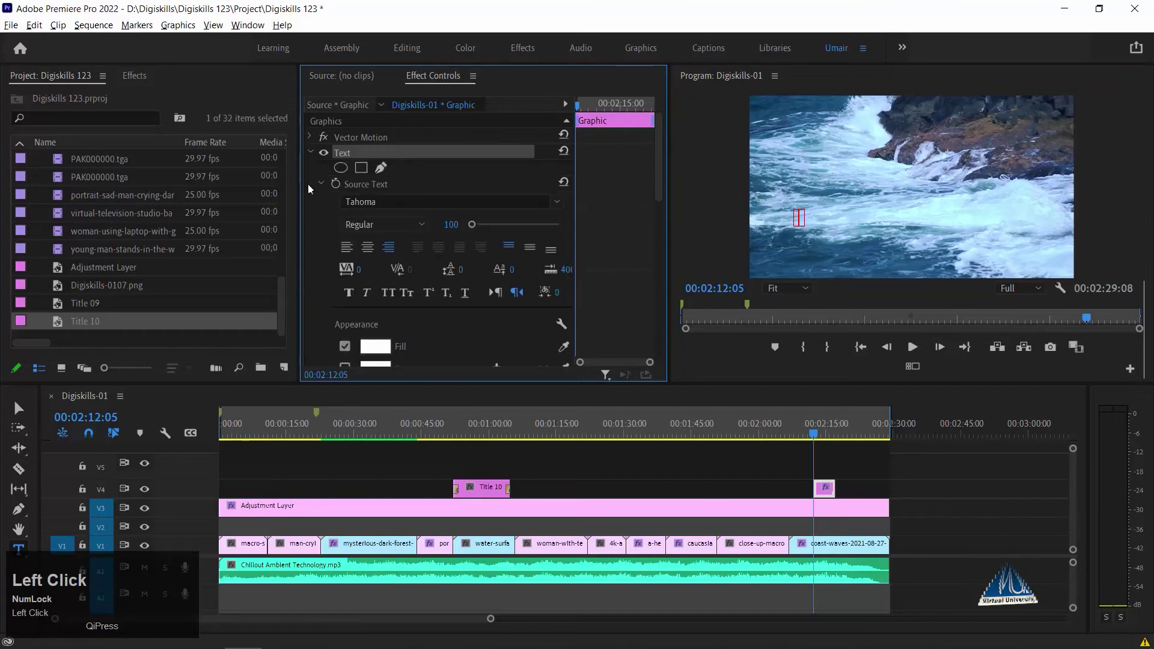
pyautogui.click(470, 201)
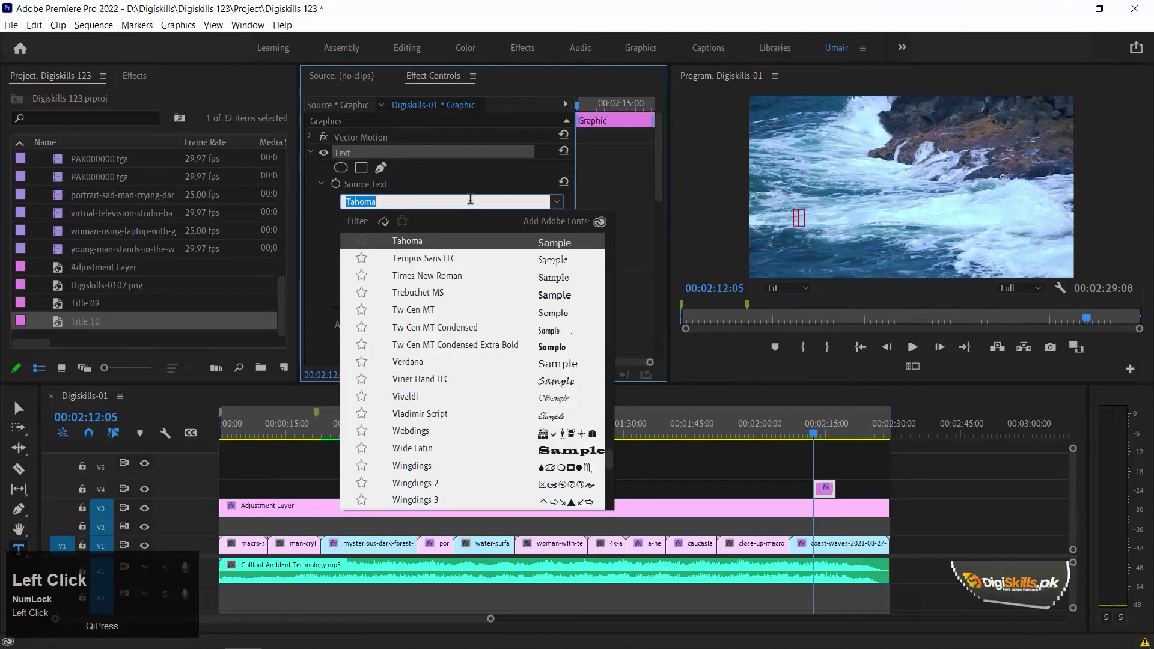
pyautogui.write('j')
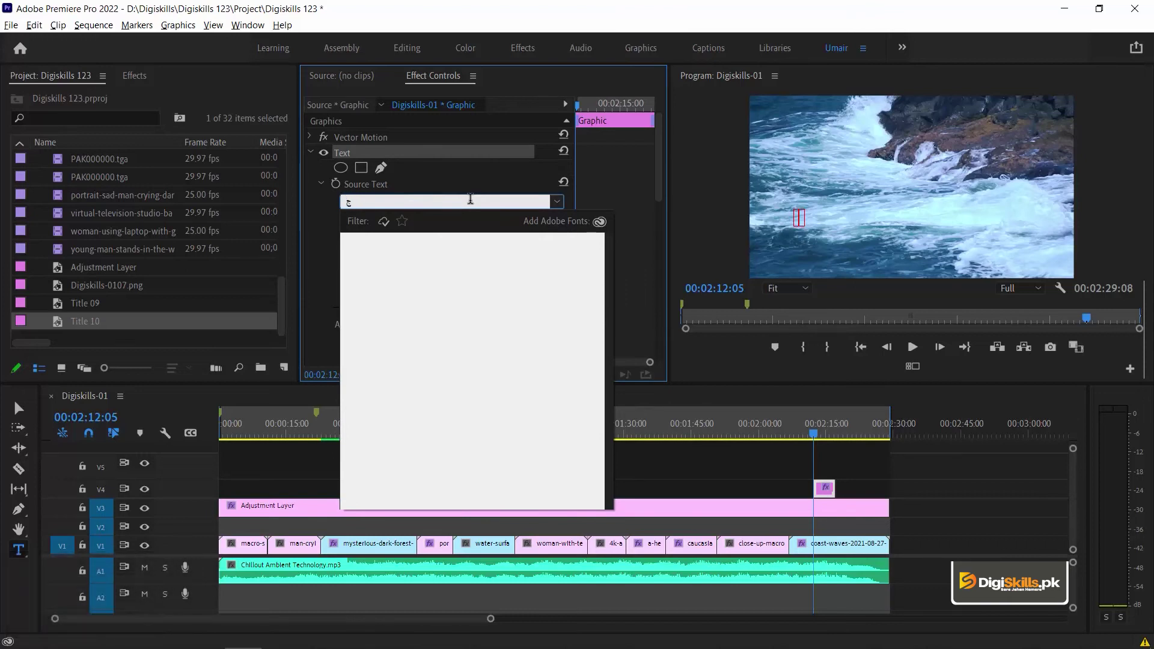
pyautogui.press('BackSpace')
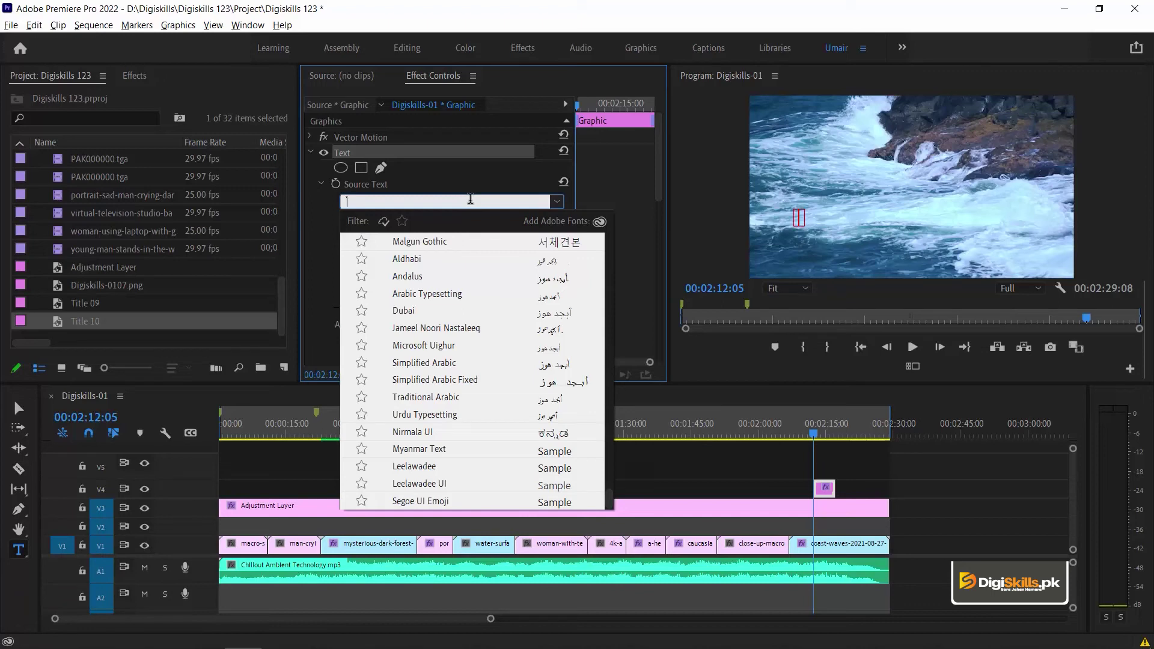
pyautogui.press('super+space')
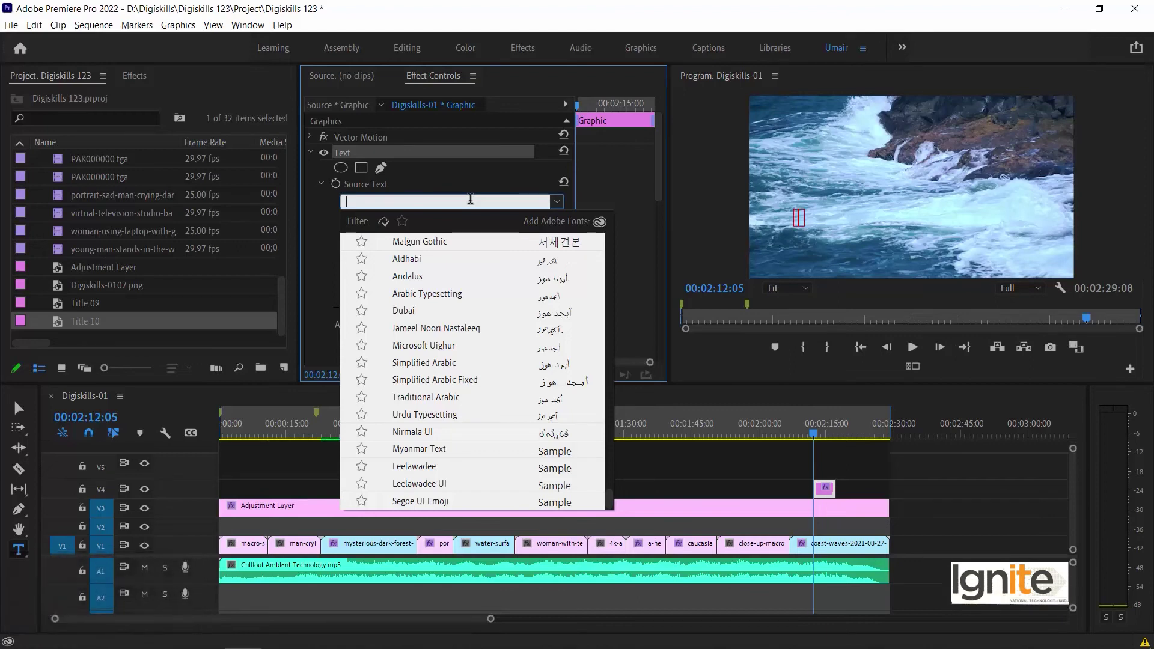
pyautogui.write('jam')
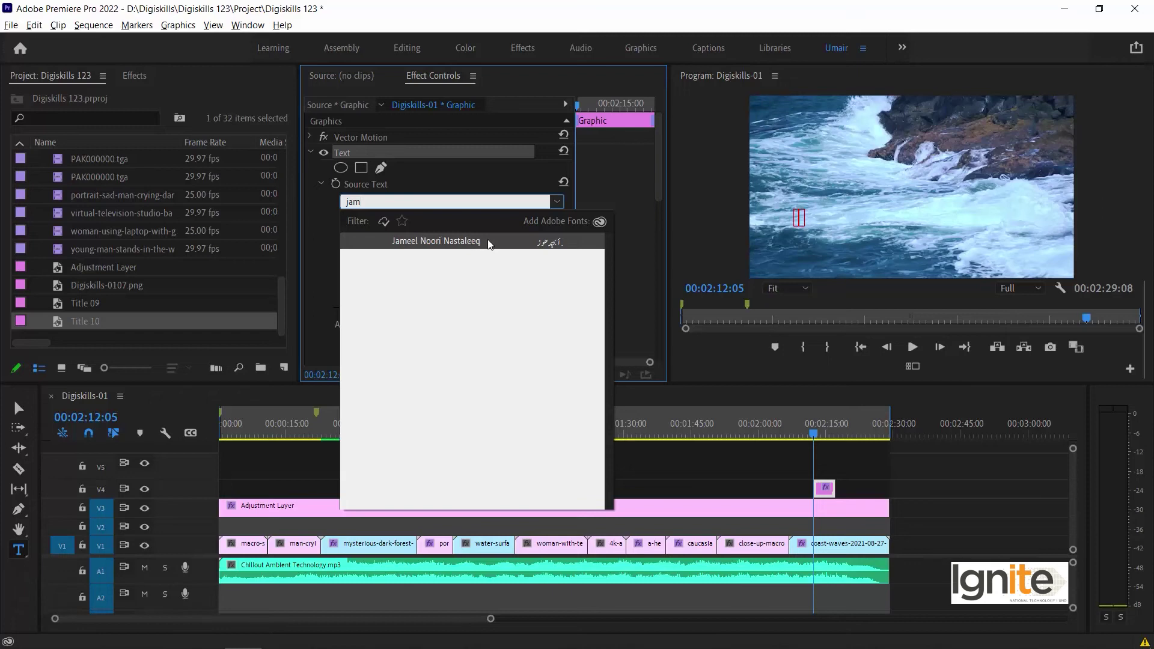
pyautogui.click(439, 241)
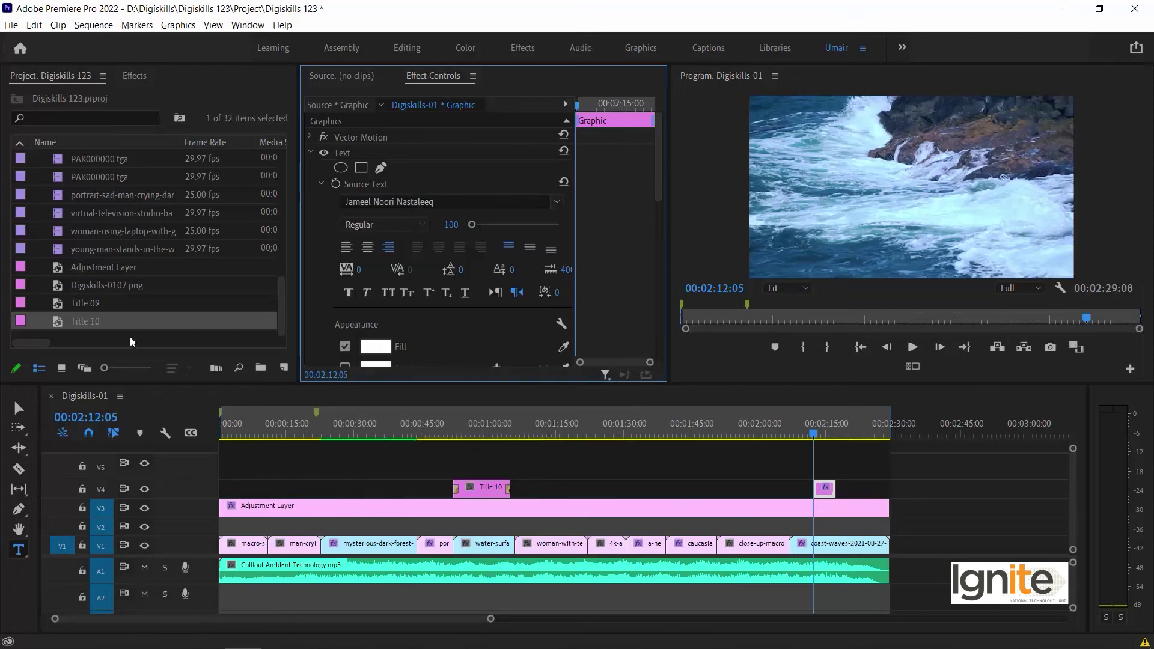
# Add a text layer over the waves in the program preview and enter "pa"
pyautogui.click(852, 194)
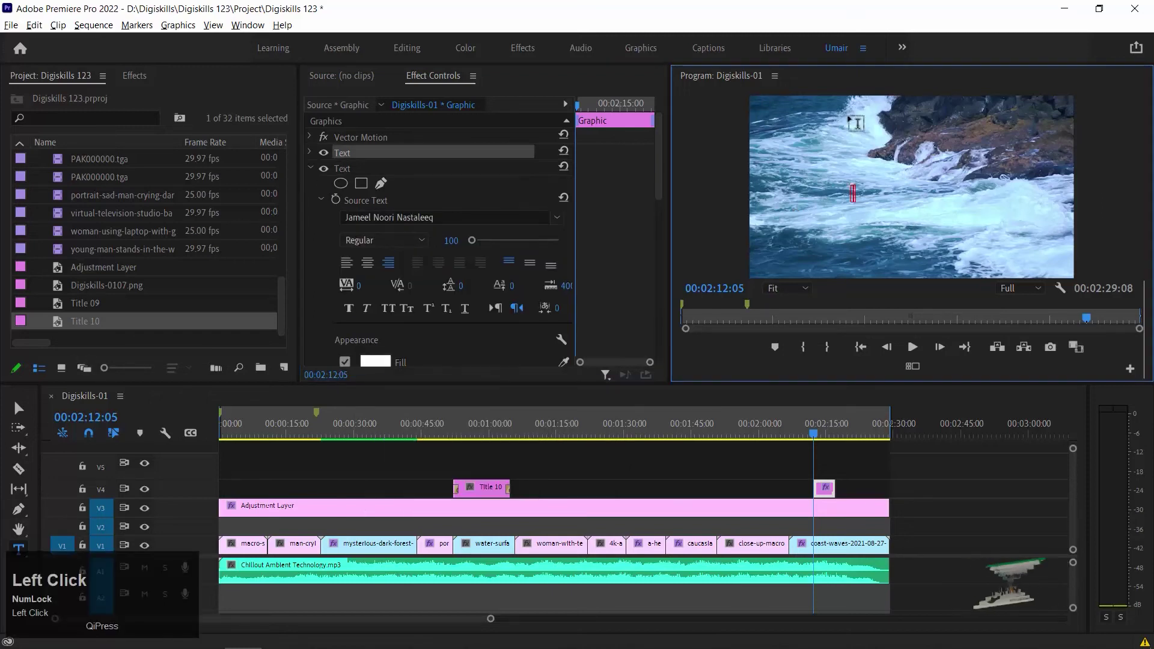
pyautogui.write('p')
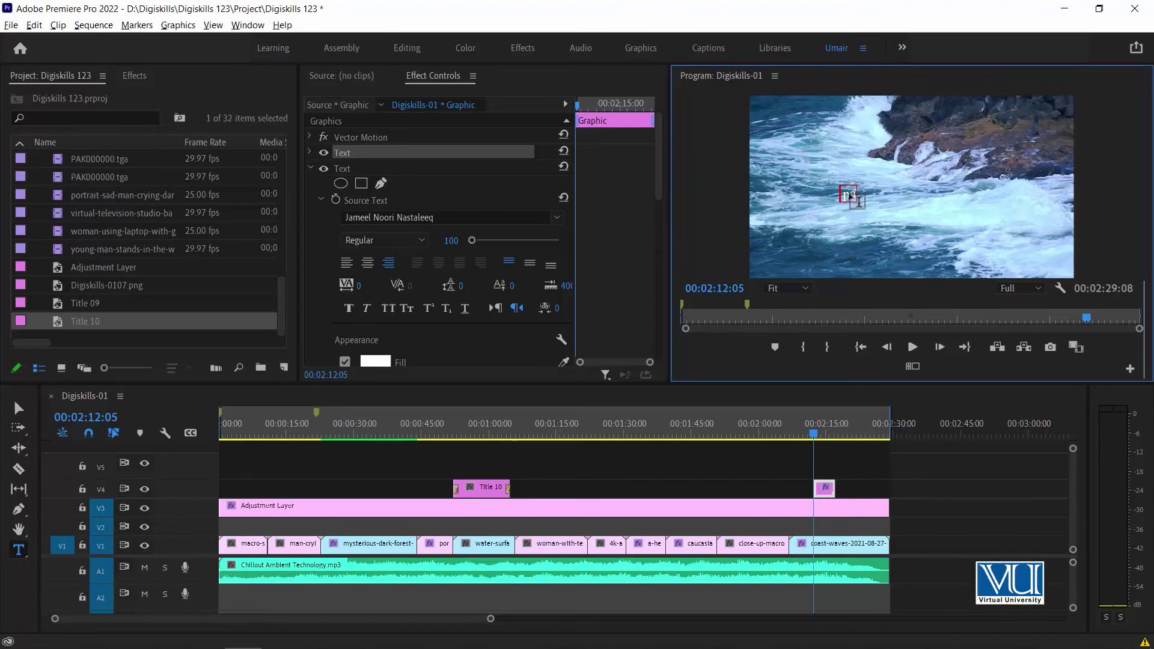
# Switch the keyboard input language to Urdu (Pakistan) with the Urdu Pakistan keyboard, undoing any stray text layer
pyautogui.moveTo(282, 638)
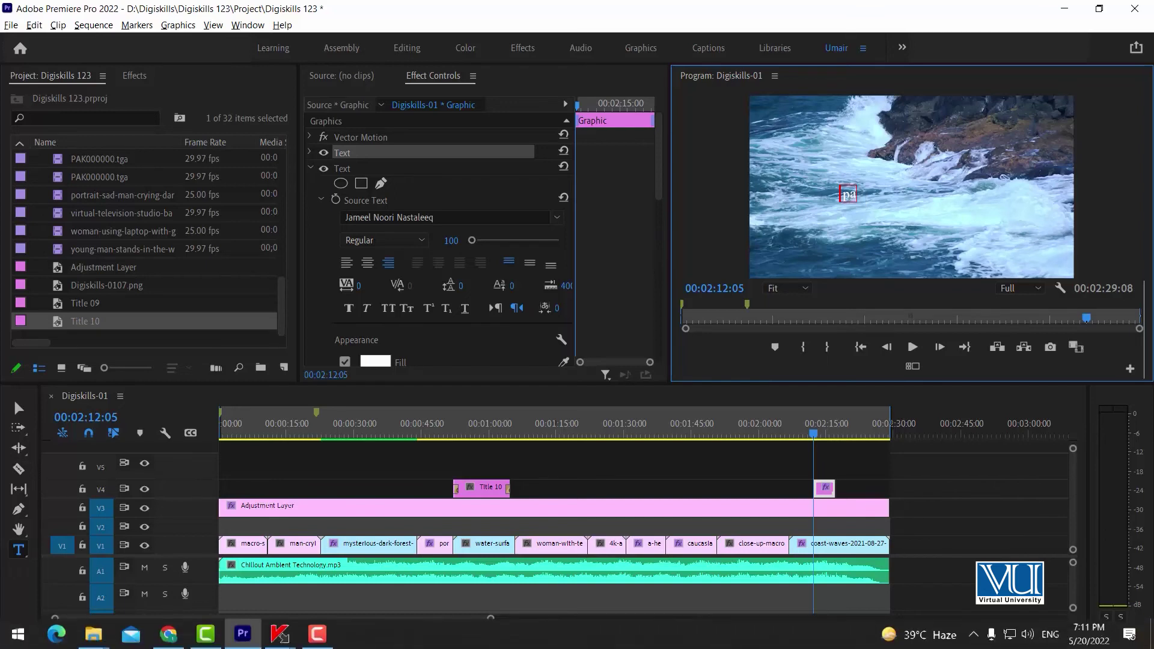
pyautogui.click(1053, 640)
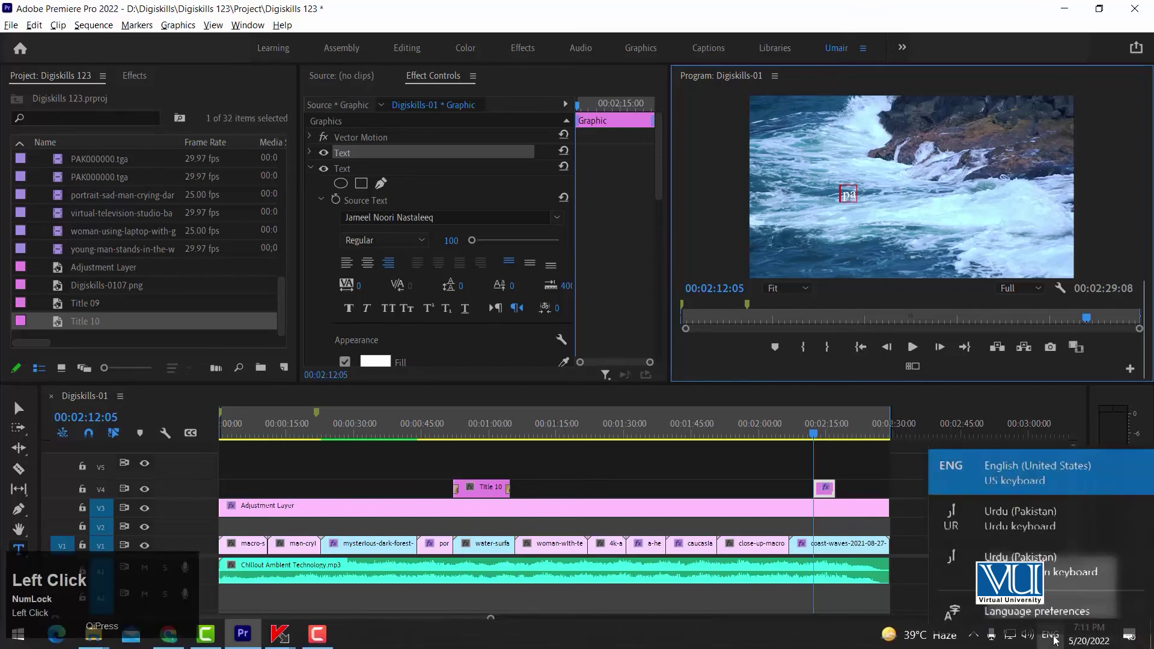
pyautogui.click(1037, 558)
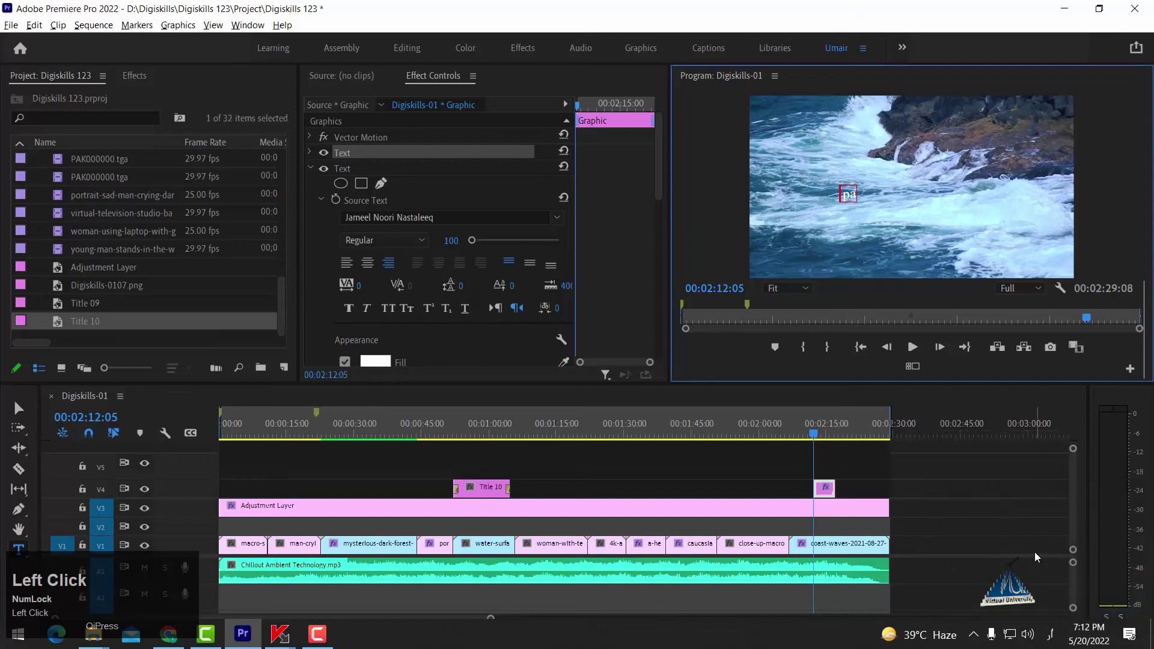
pyautogui.click(701, 182)
pyautogui.hotkey('ctrl', 'z')
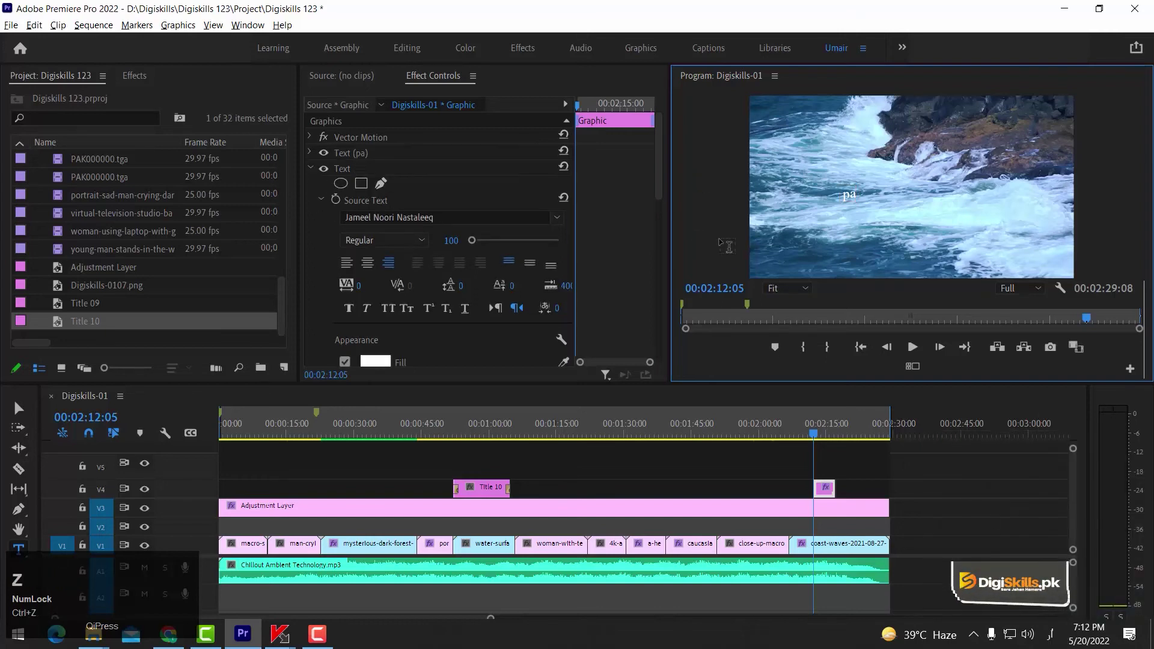
pyautogui.press('super+space')
pyautogui.press('super+space')
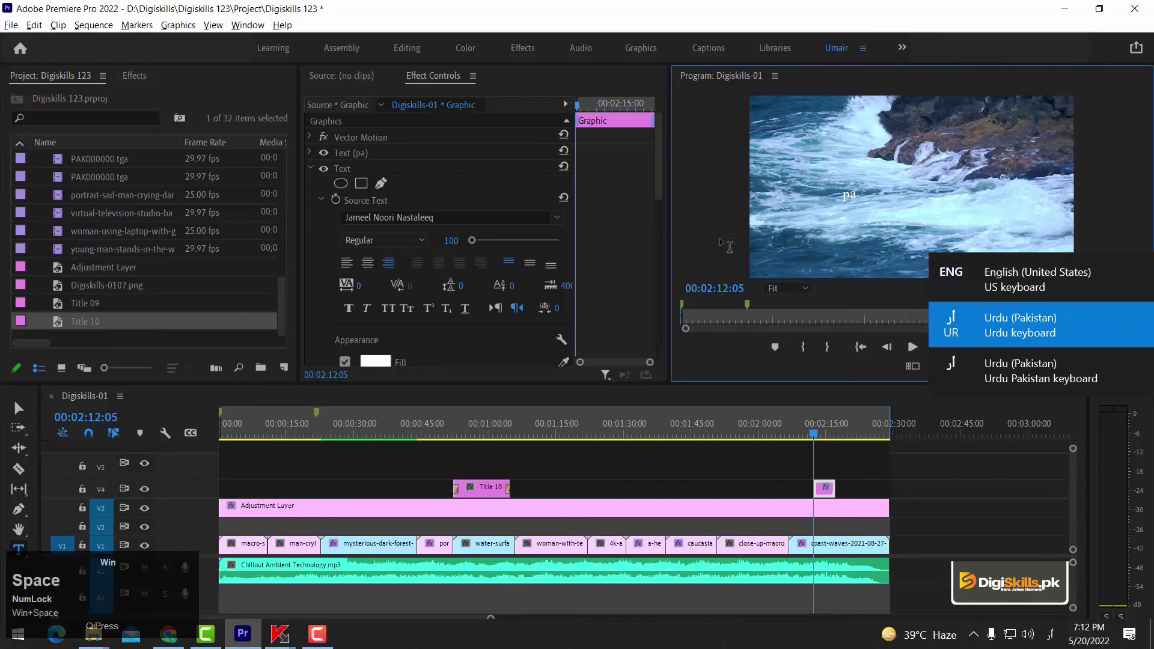
pyautogui.press('super+space')
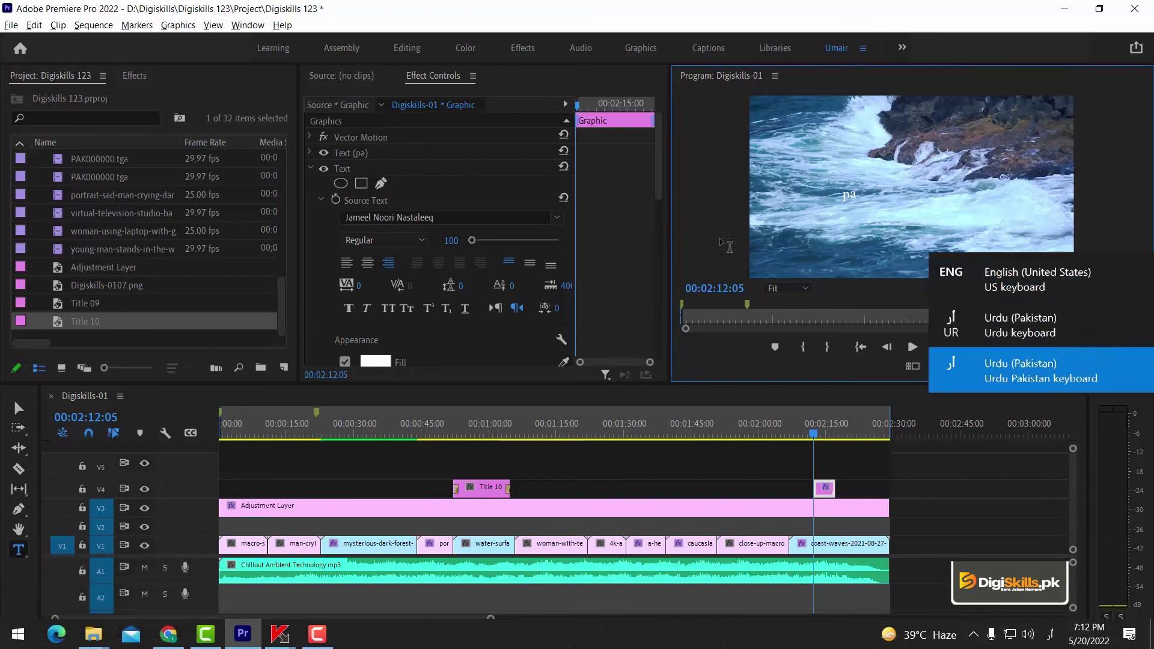
# Replace the "pa" text with "پاکستان زندہ باد"
pyautogui.click(853, 204)
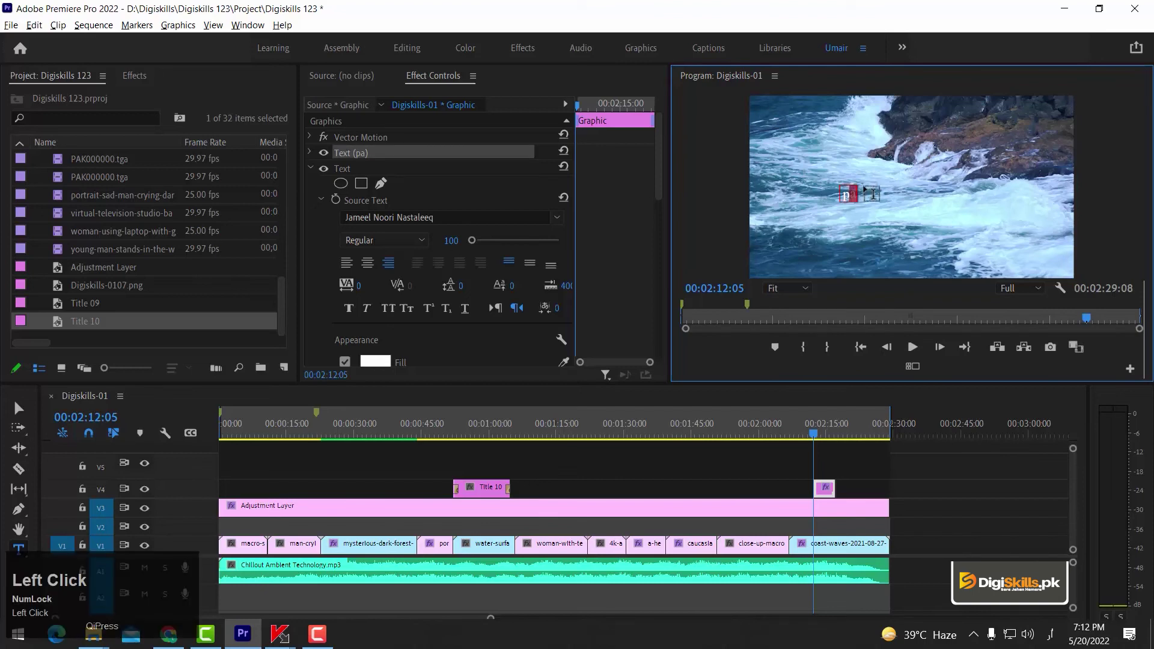
pyautogui.write('pa')
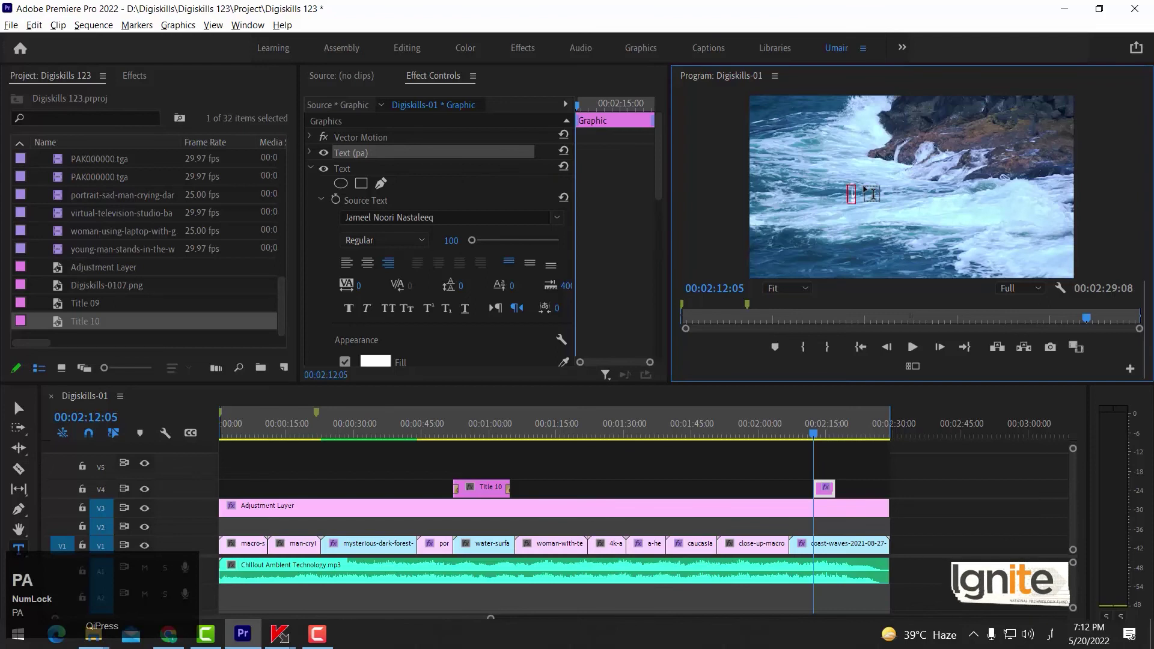
pyautogui.write('کستان زن')
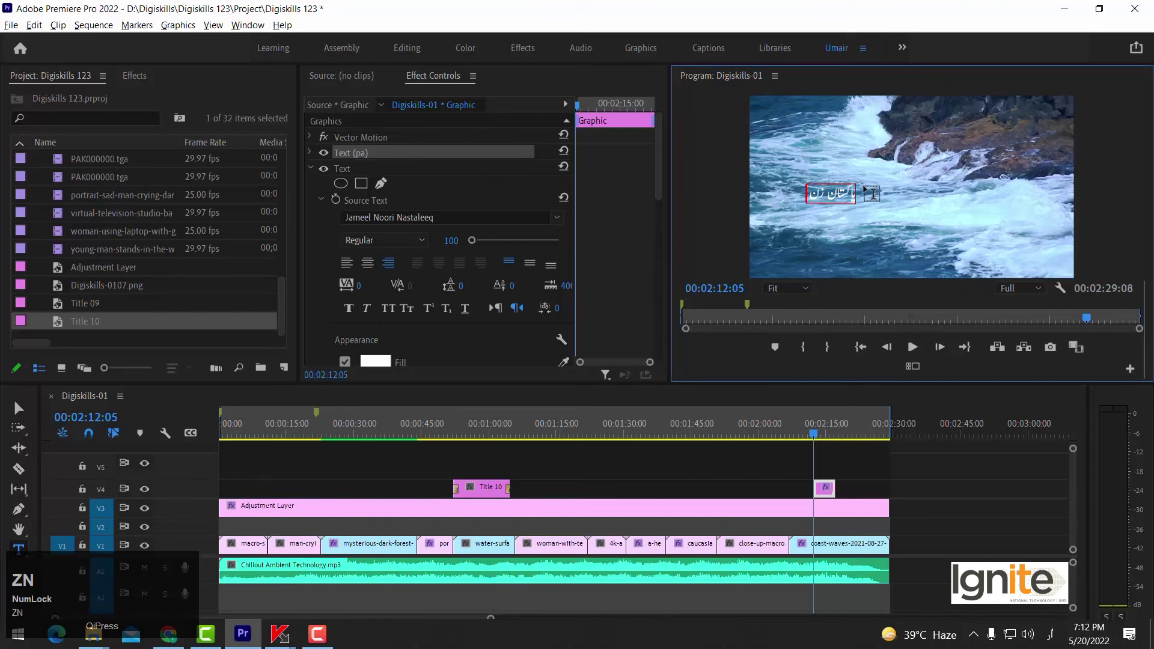
pyautogui.write('دہ باد')
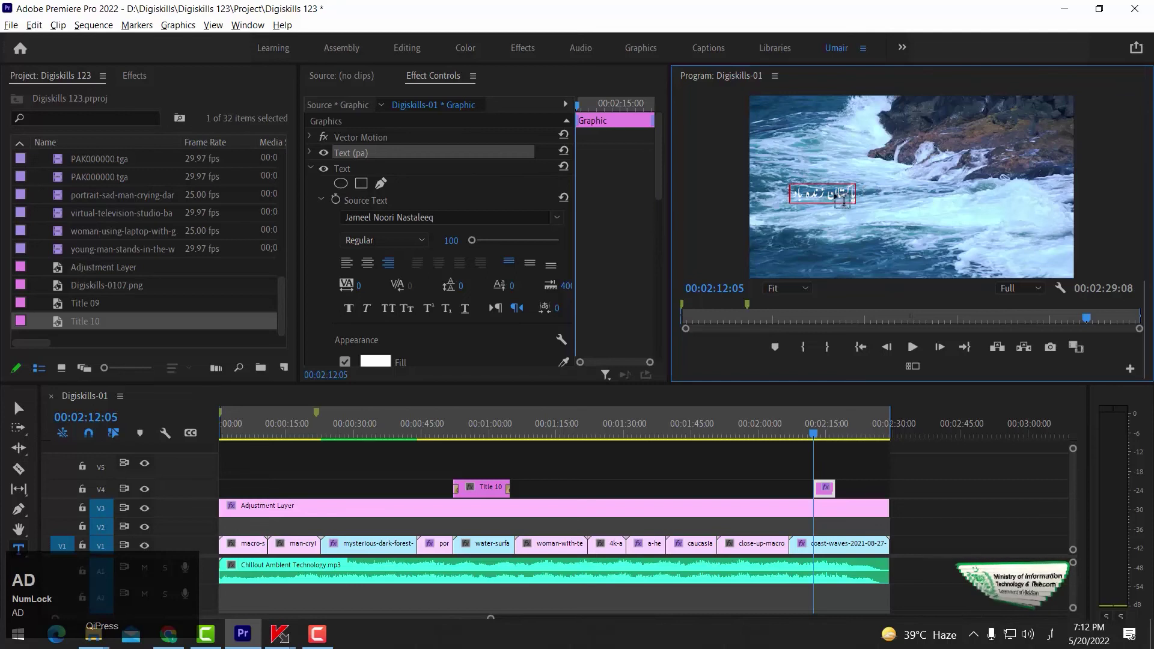
# View the Urdu text graphic at 00:02:15:05
pyautogui.click(622, 103)
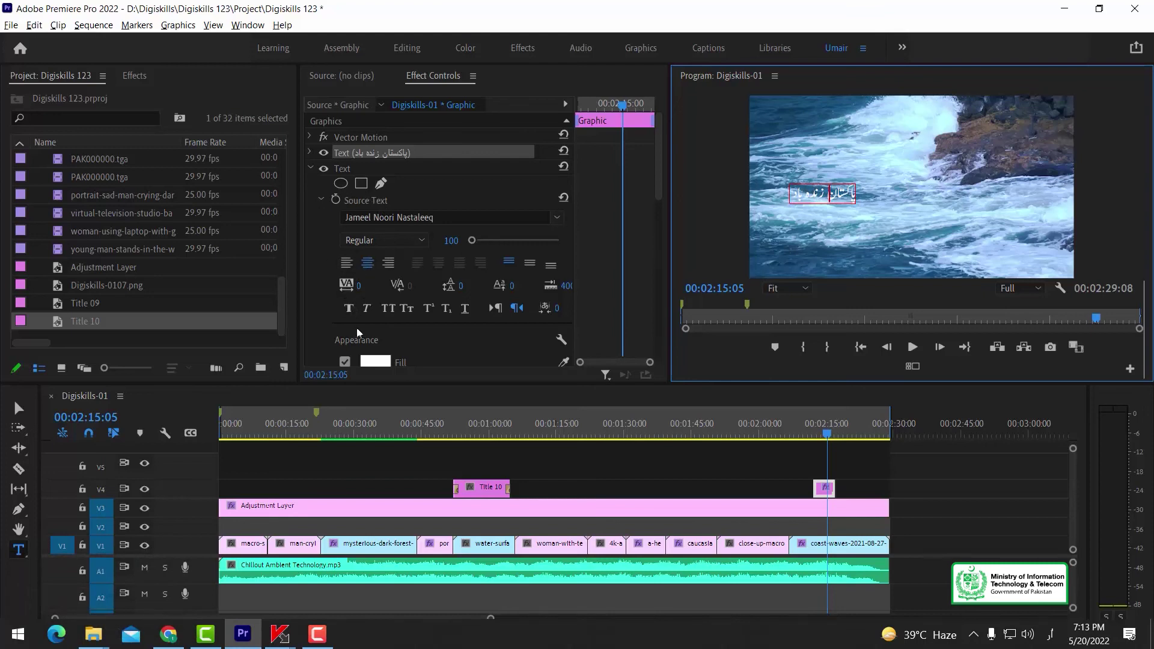
pyautogui.moveTo(658, 164); pyautogui.dragTo(666, 90)
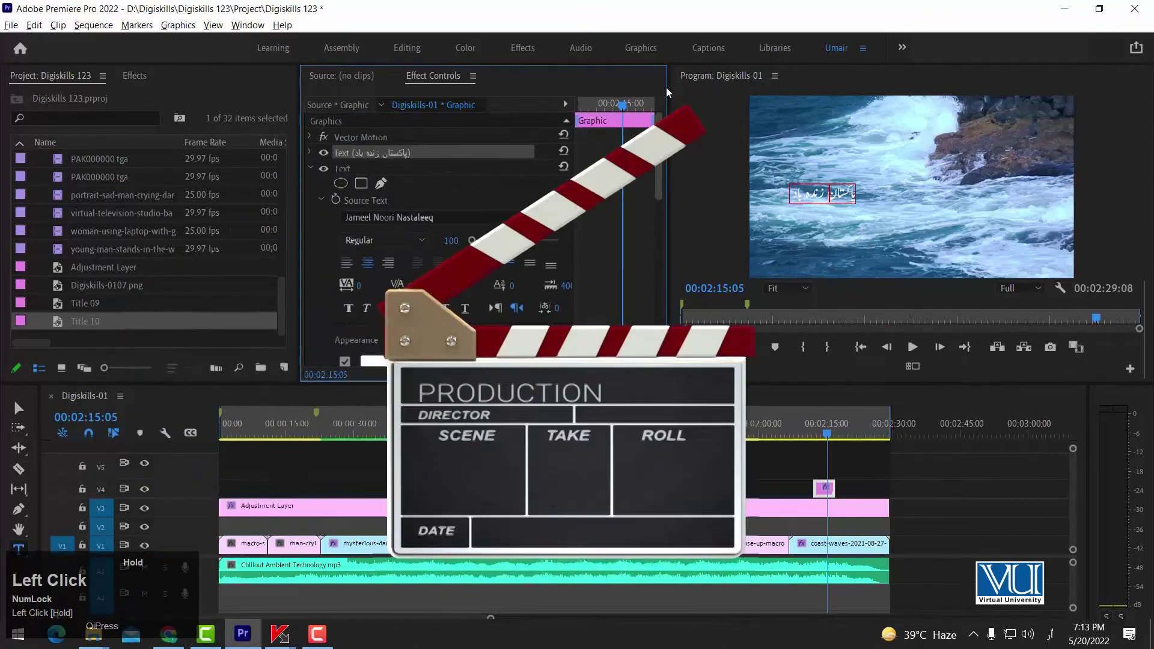